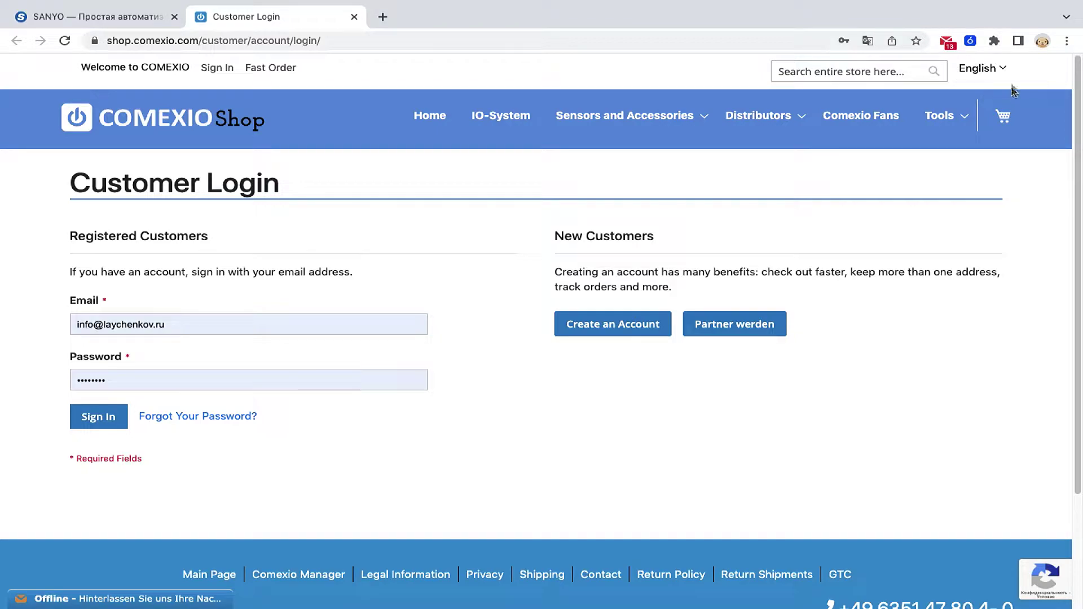
click(1003, 68)
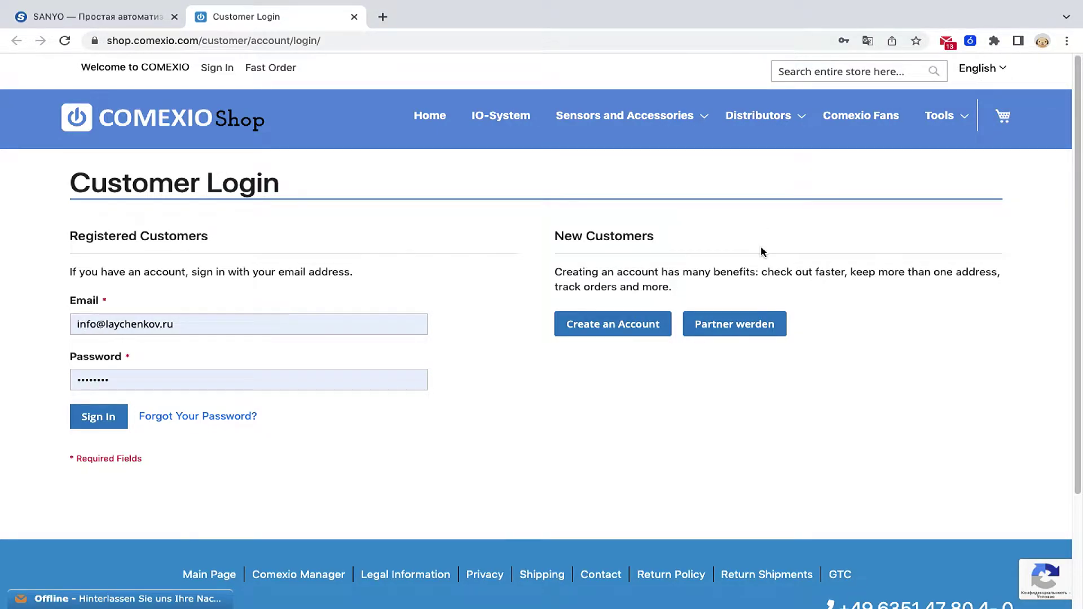
click(600, 327)
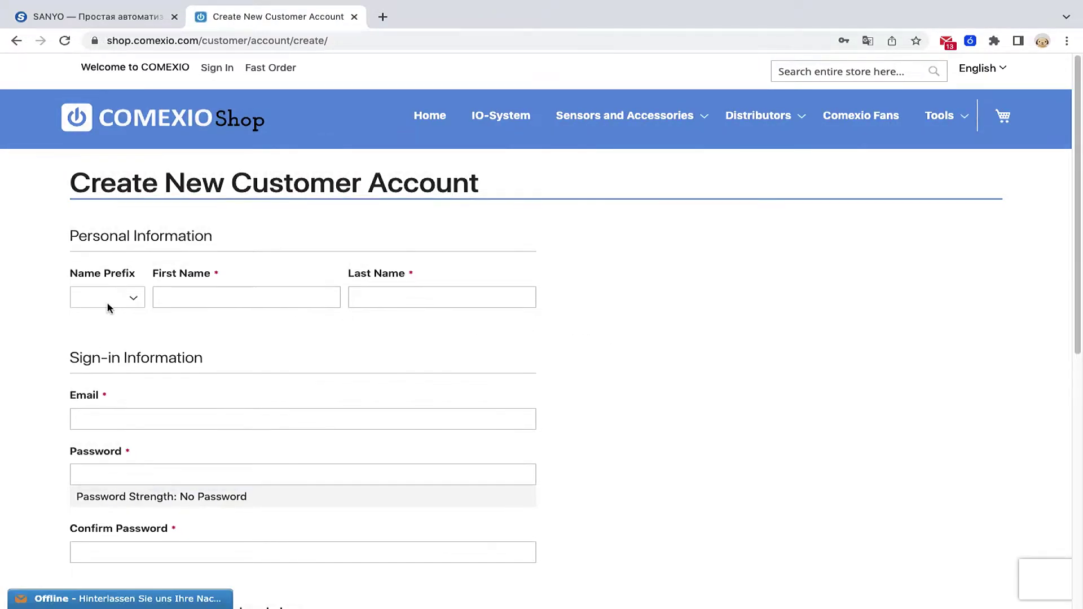
click(109, 308)
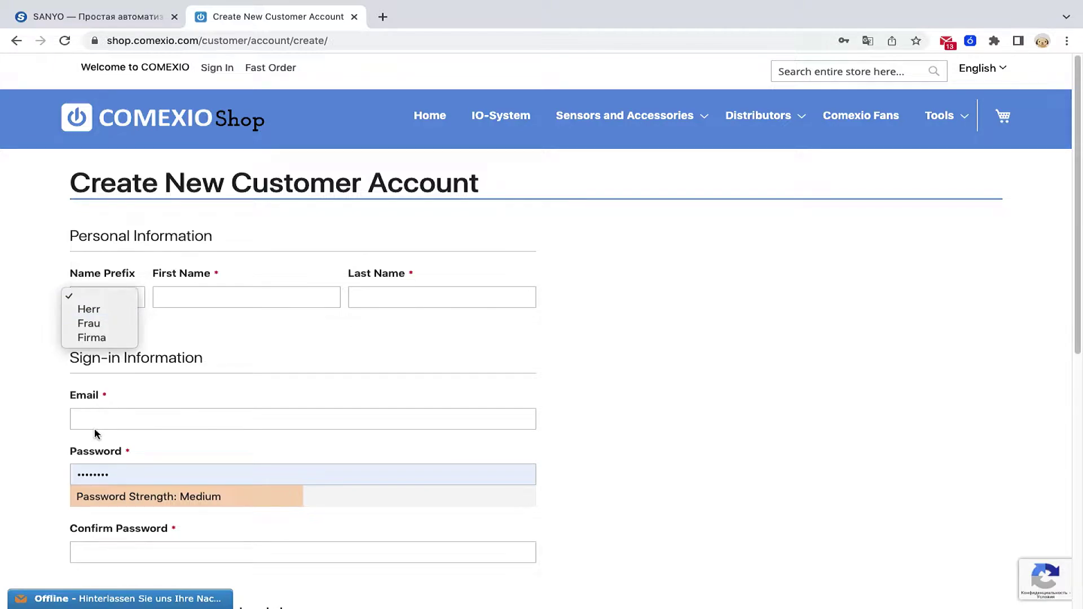
click(29, 435)
scroll(28, 427, down, 5)
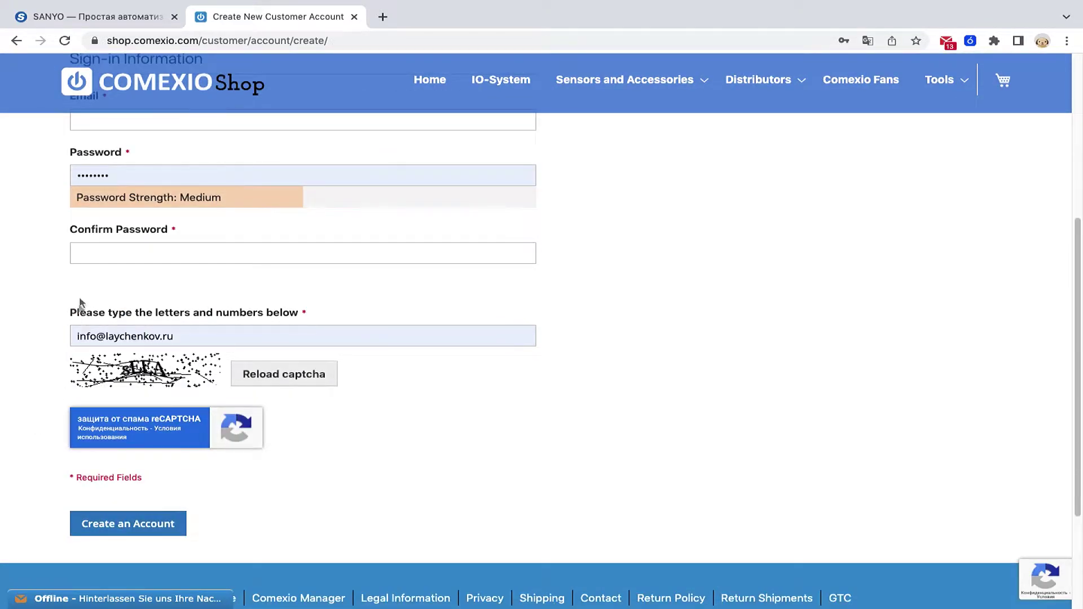
scroll(79, 288, up, 1)
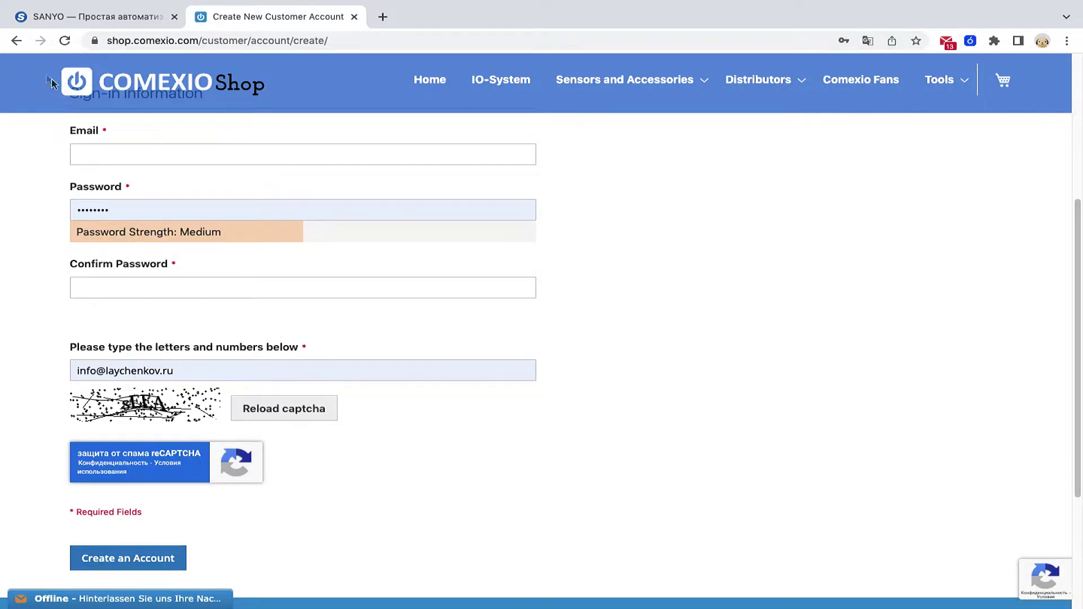
click(16, 41)
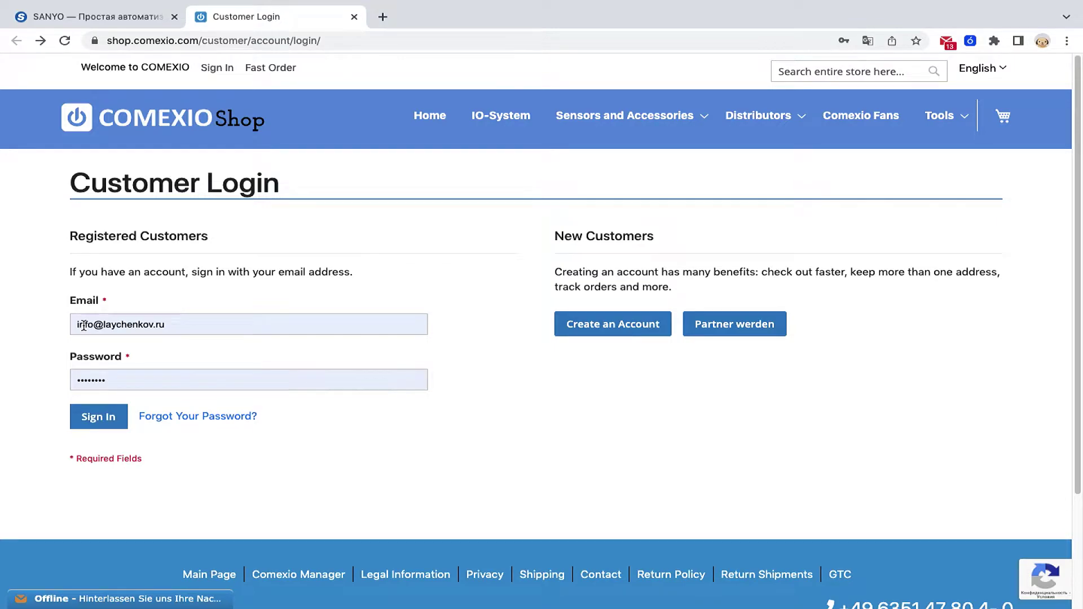
- Sign in to the COMEXIO Shop account and launch Planer from the Tools menu
click(94, 427)
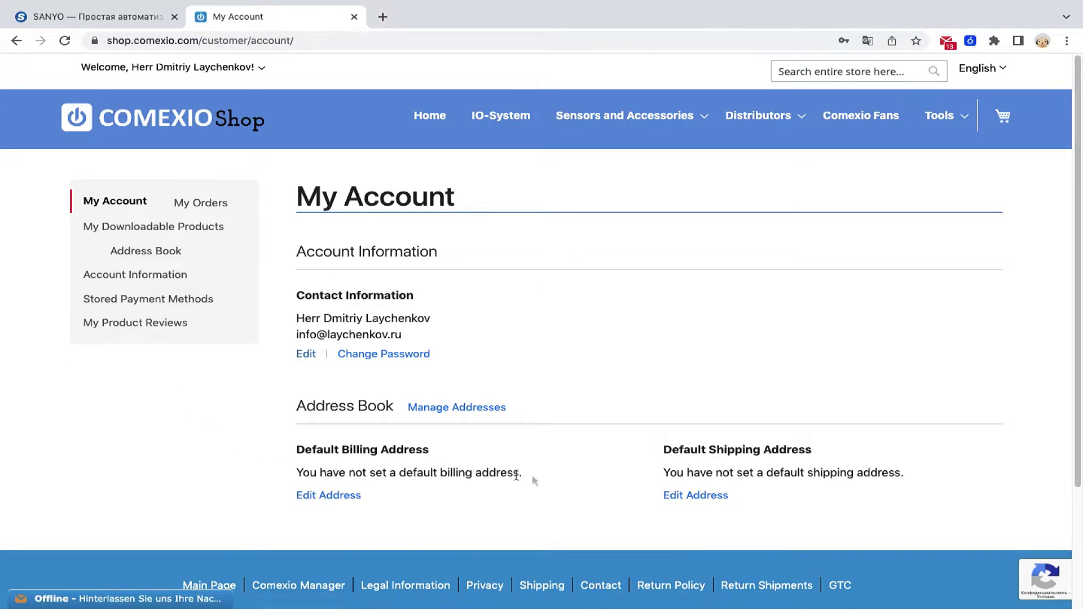
mouse_move(943, 117)
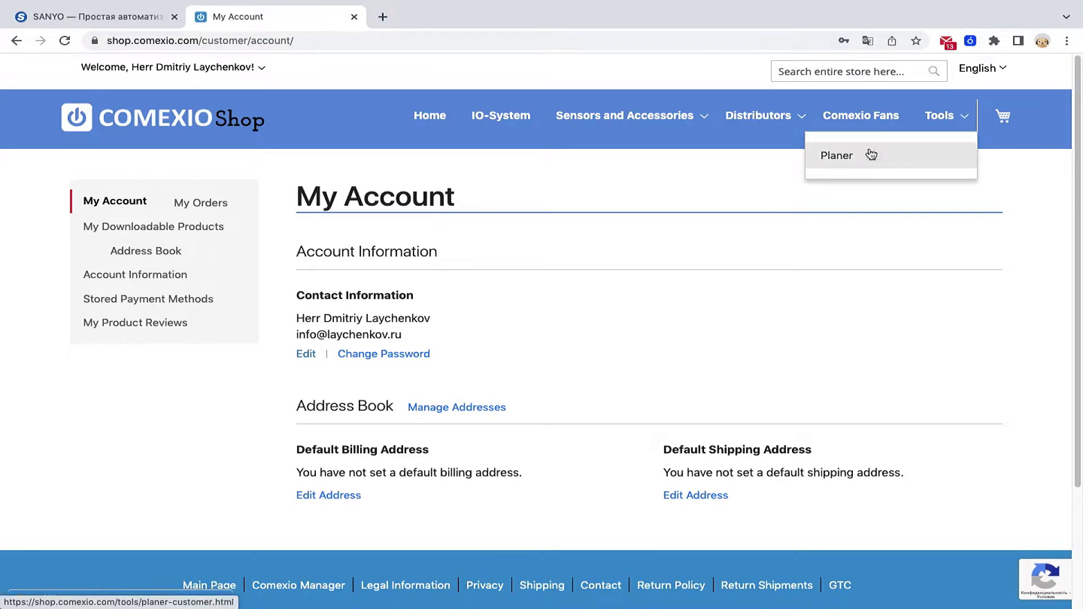
click(841, 159)
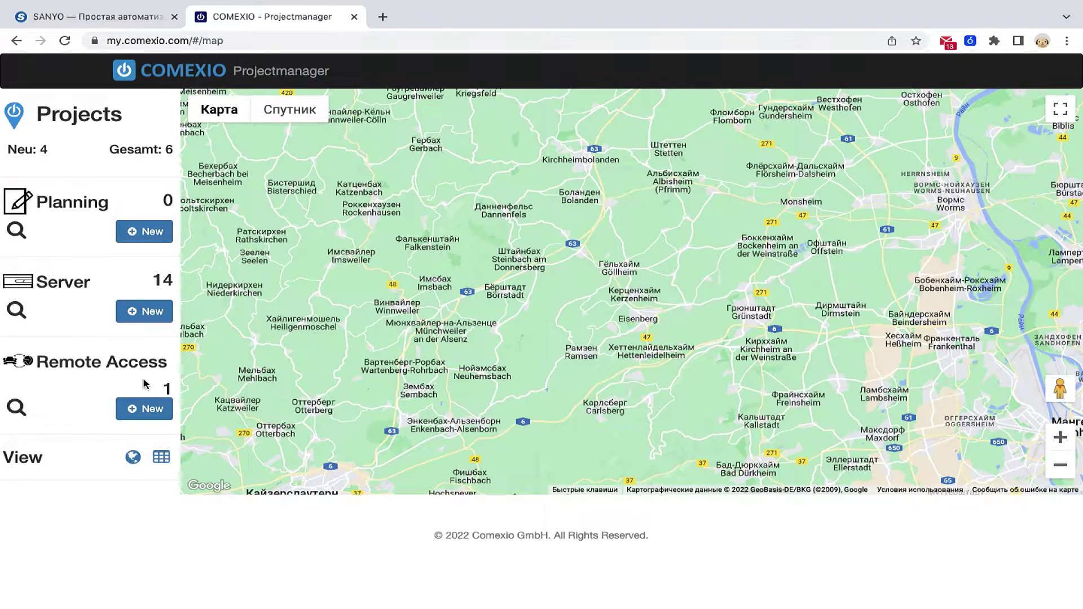
- Zoom the project map out and pan it east to the Moscow area
click(1059, 465)
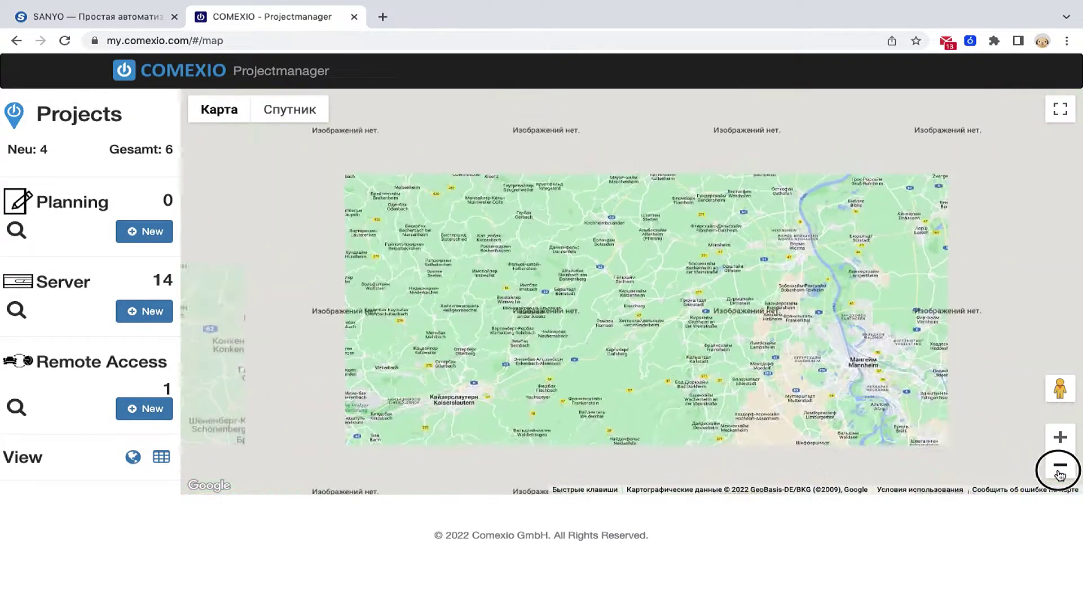
click(1060, 465)
click(1059, 466)
drag(739, 235, 245, 479)
click(1060, 465)
click(1060, 465)
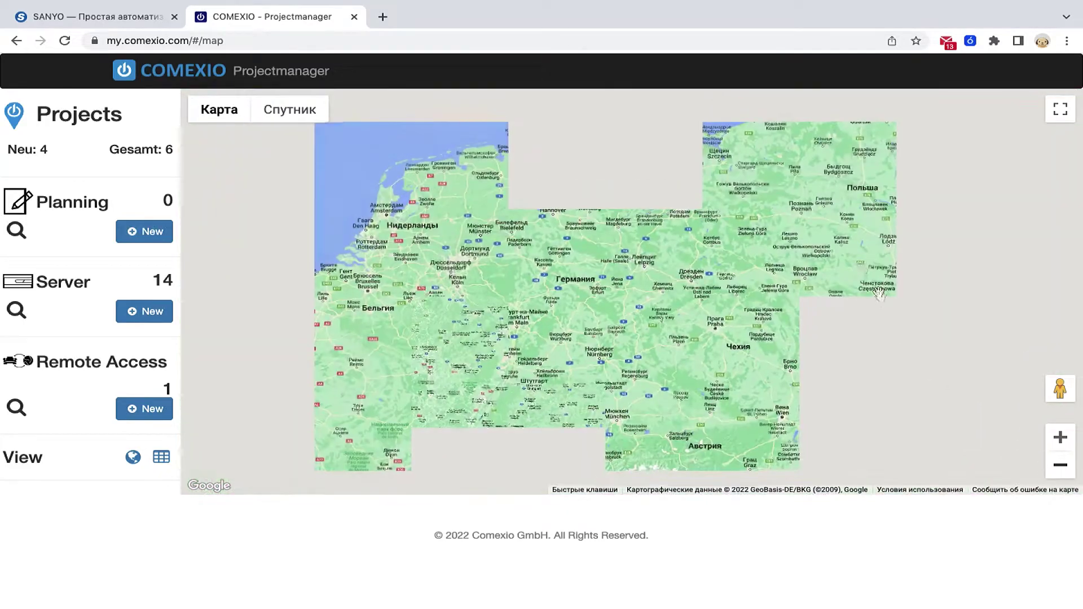
drag(947, 338, 225, 358)
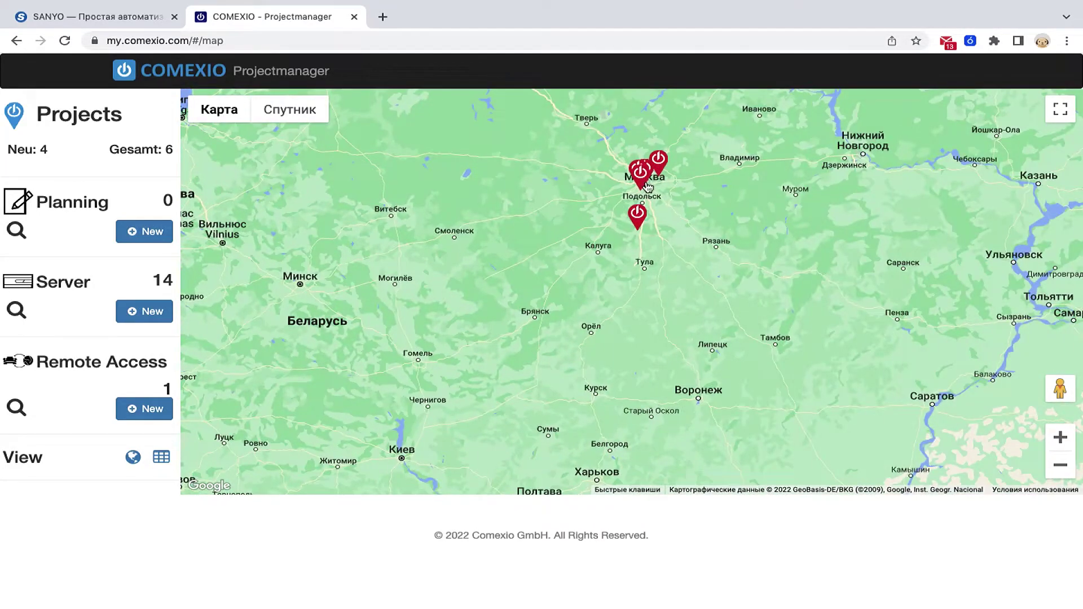
- Check the Schelkovo project's info popup, then switch the project list to table view
scroll(646, 180, up, 4)
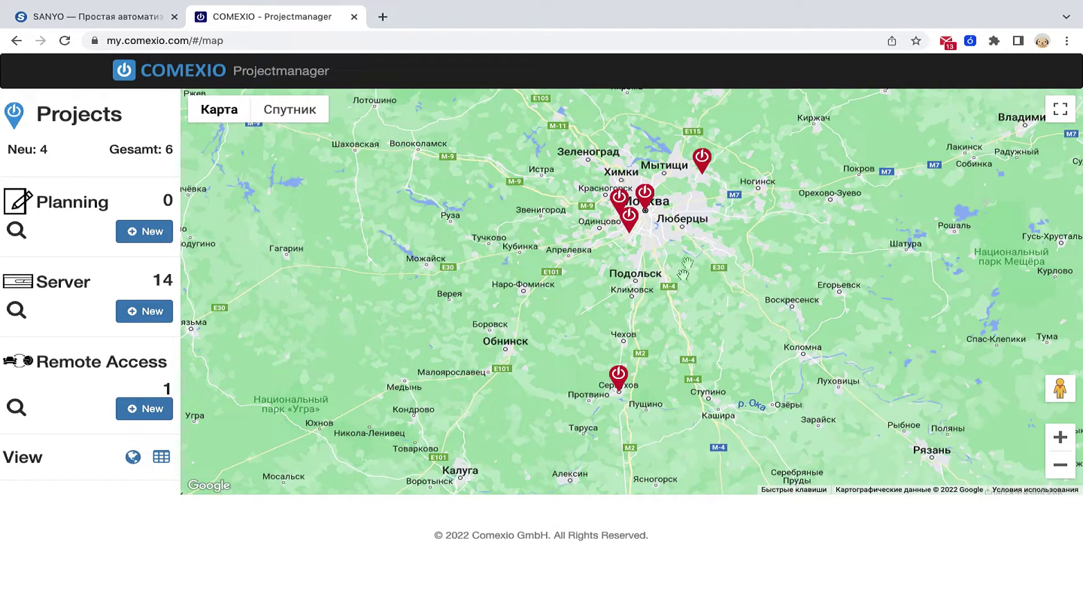
click(701, 162)
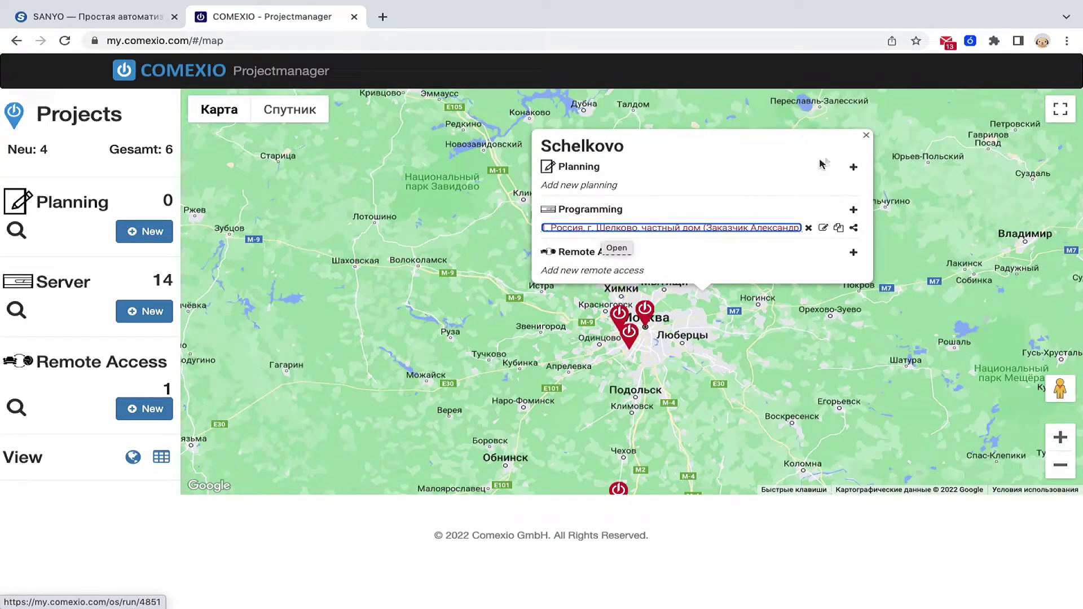
click(866, 136)
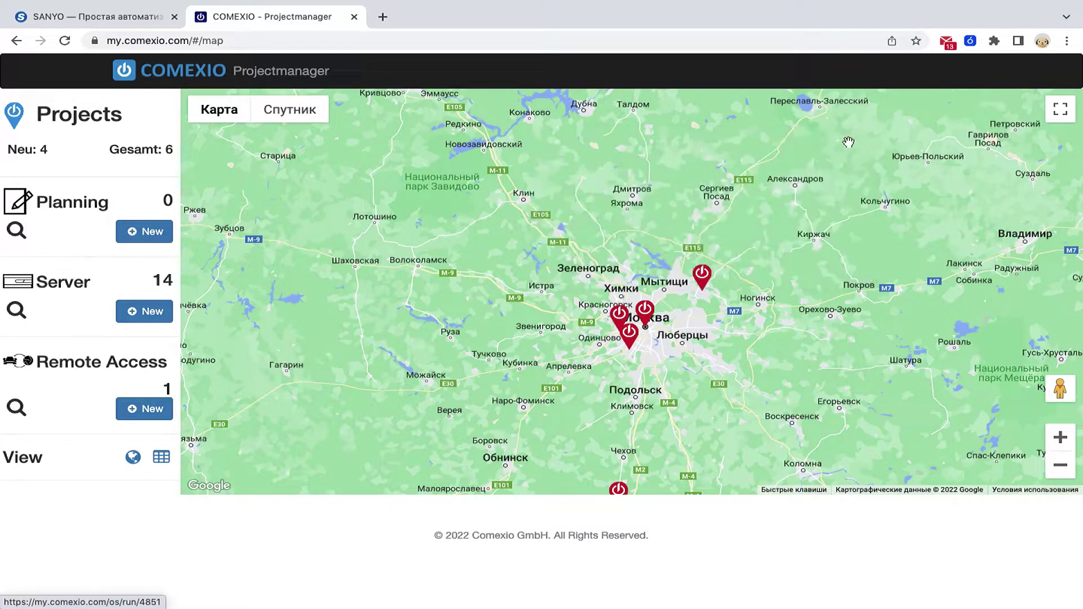
click(162, 457)
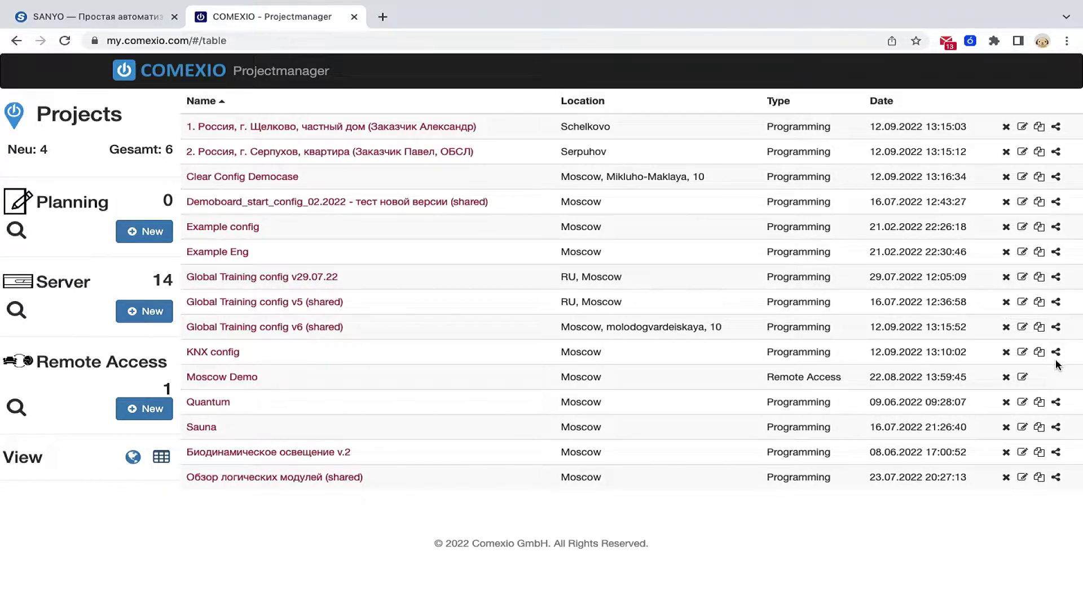
click(1023, 378)
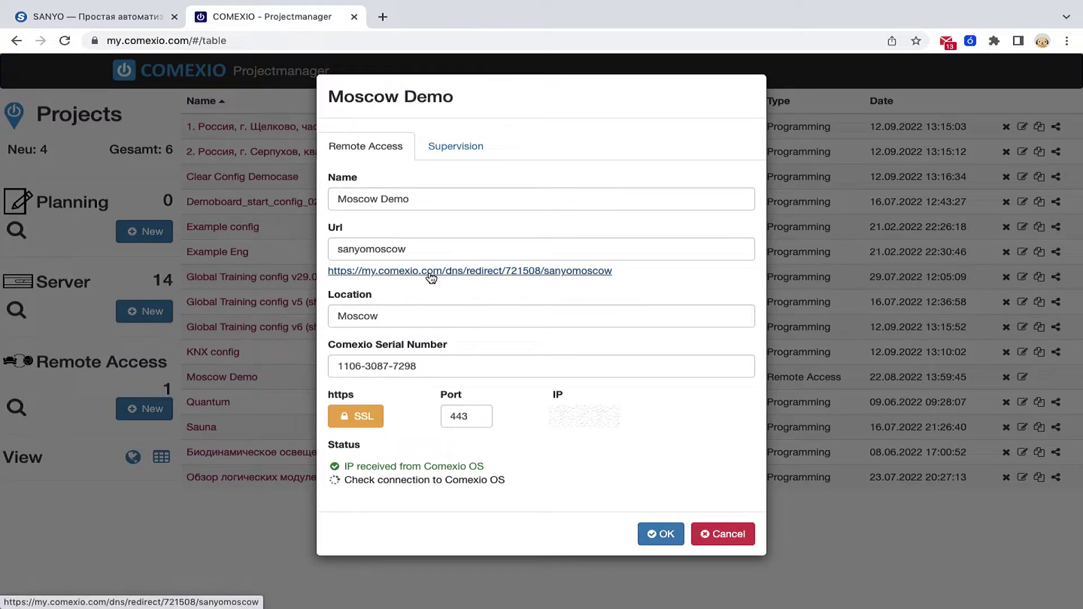
click(454, 149)
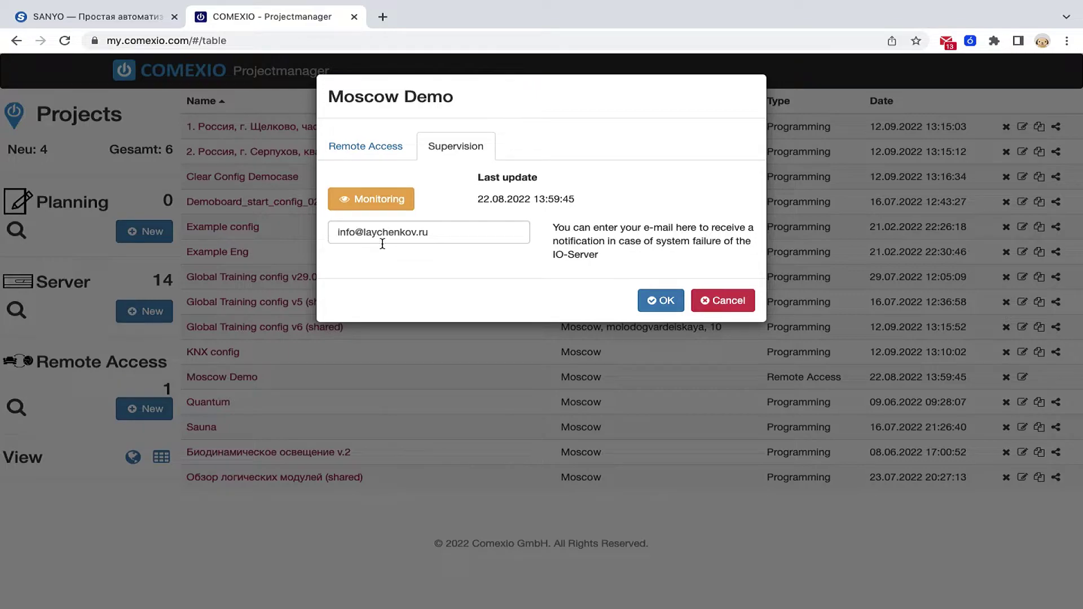
click(721, 303)
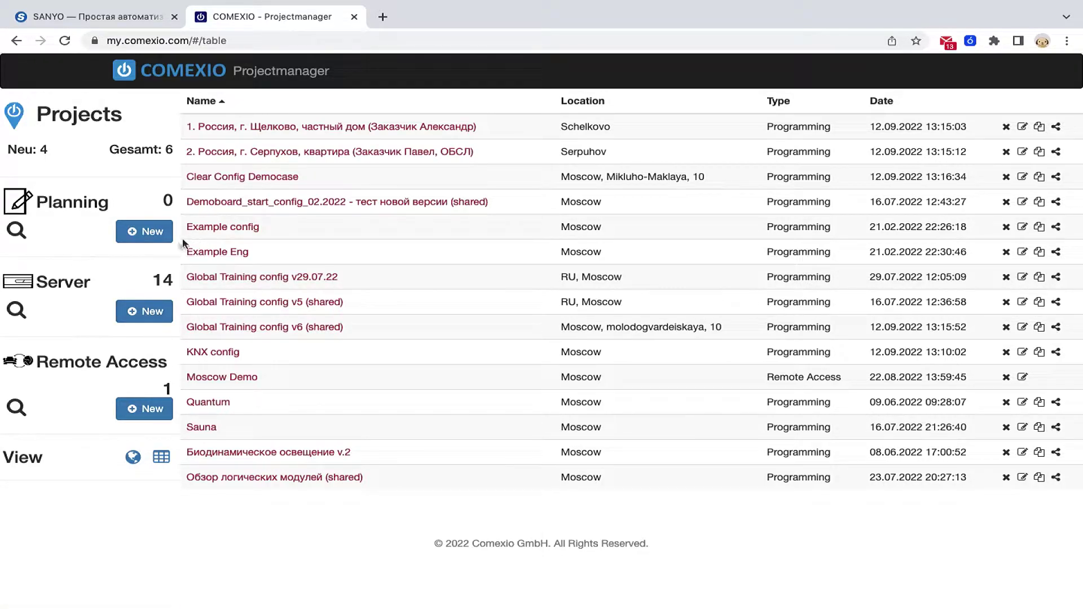
- Create server project Moscow80 located in Mahachkala, then reopen and close its settings unsaved
click(148, 314)
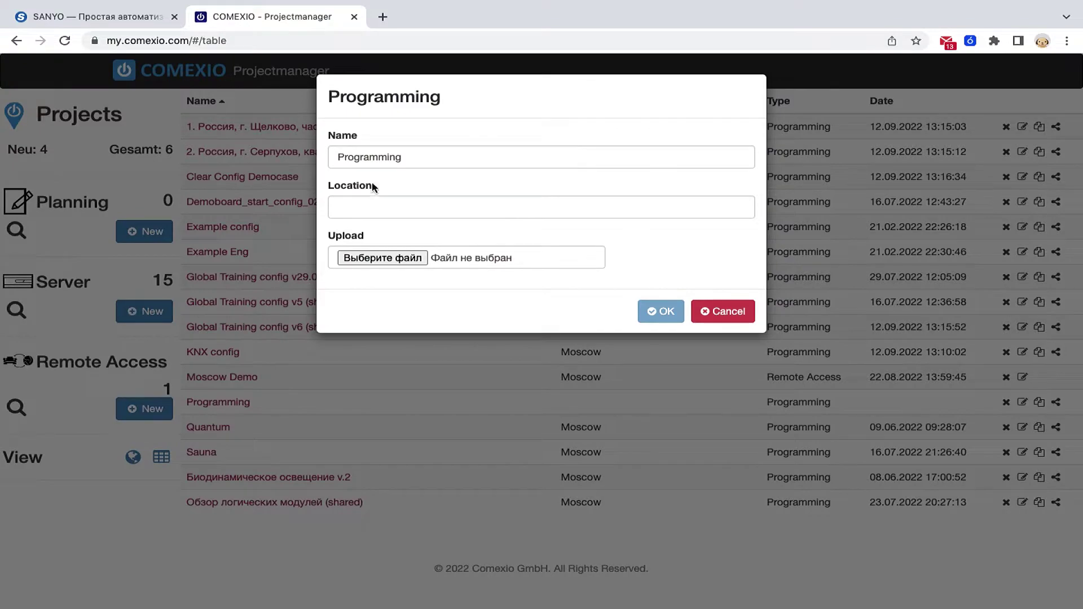
double_click(377, 150)
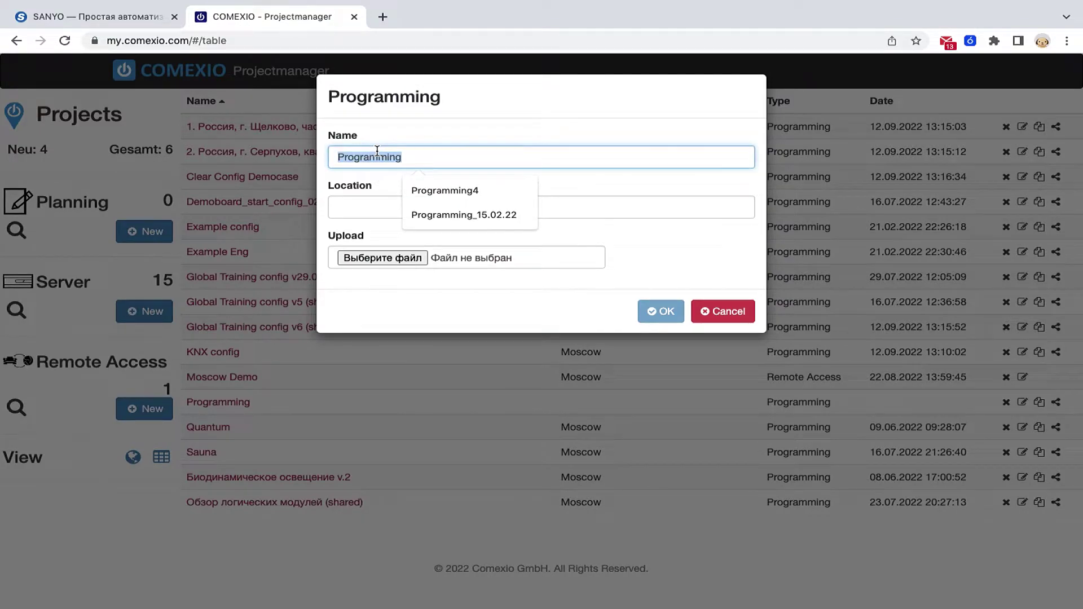
text(Moscow)
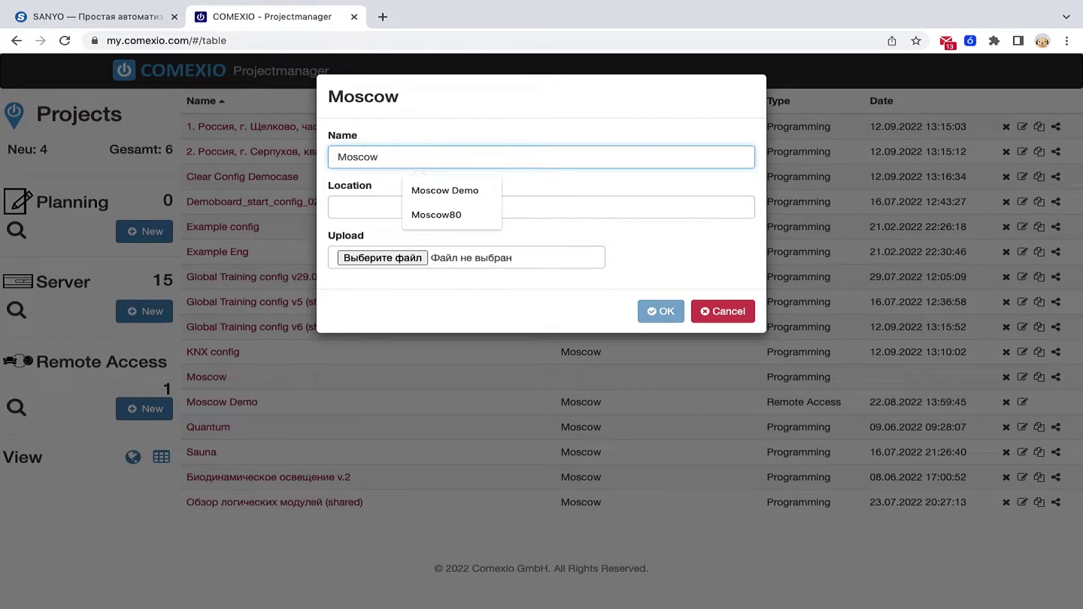
text(80)
click(365, 204)
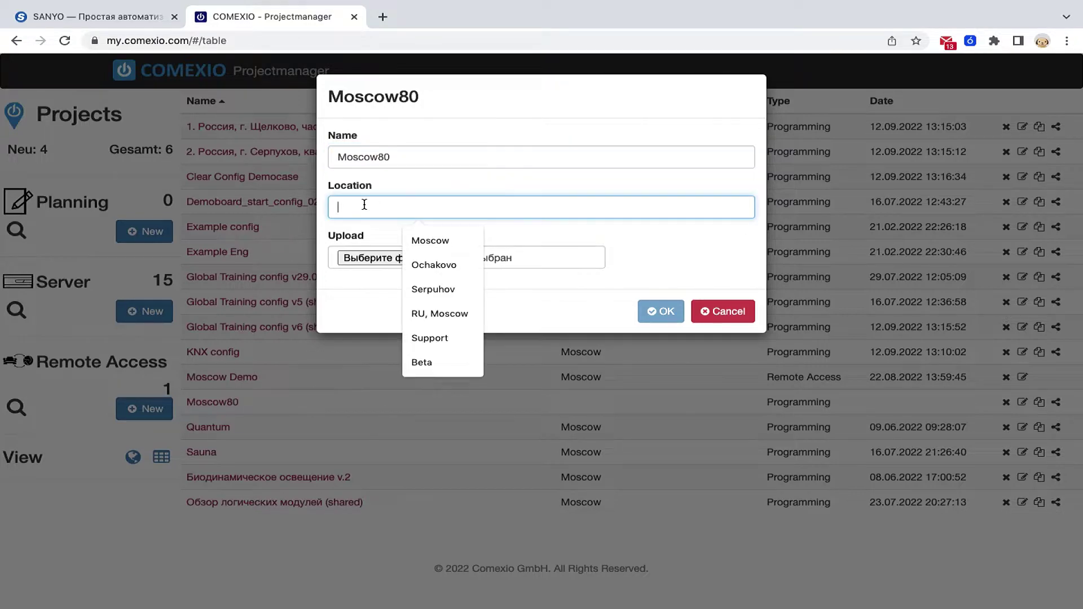
text(Mahach)
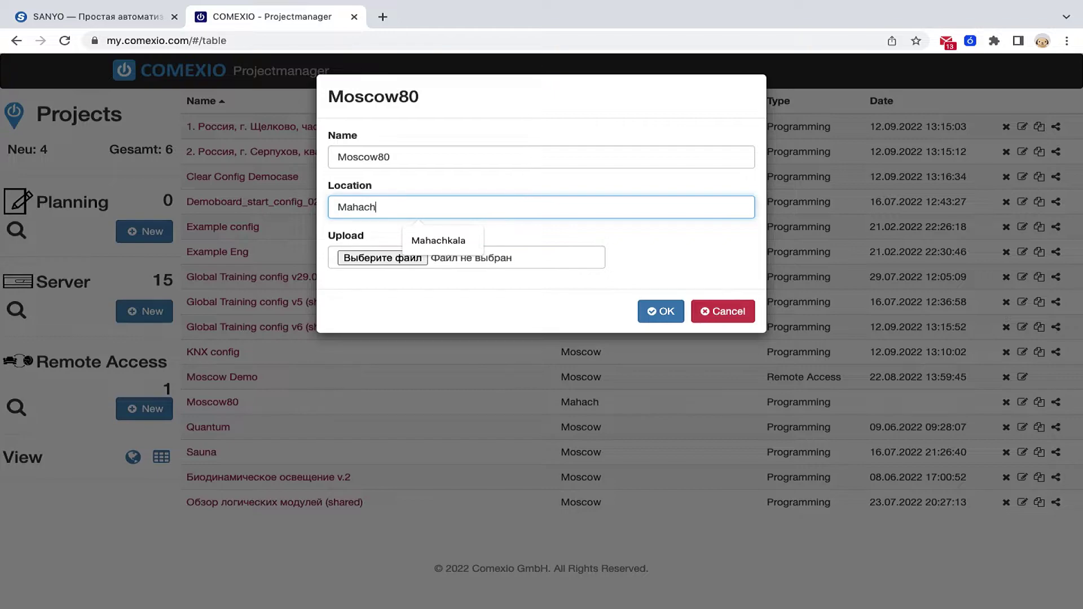
text(kala)
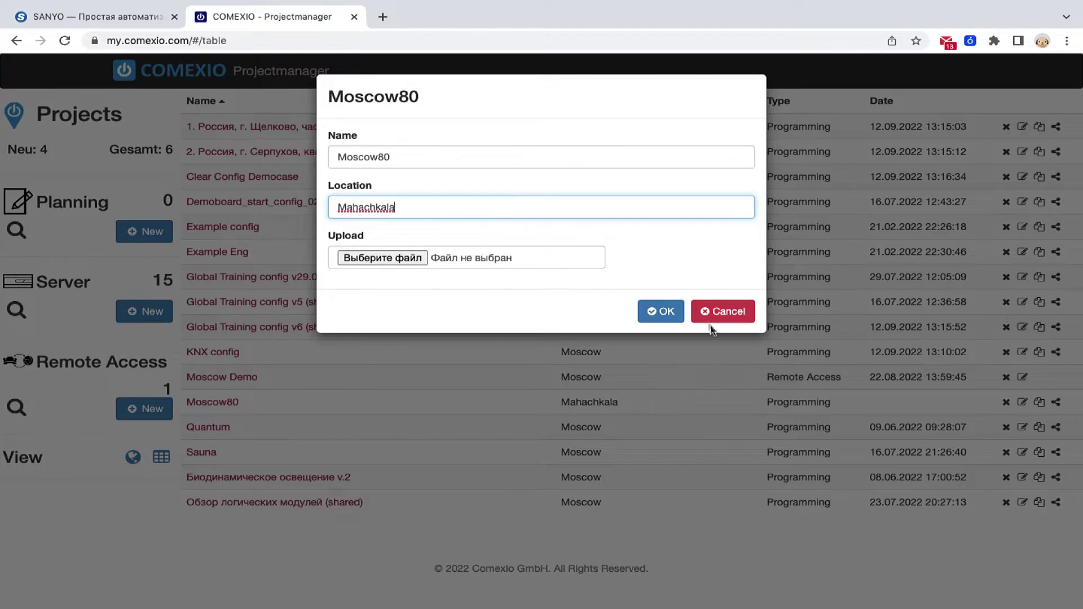
click(659, 313)
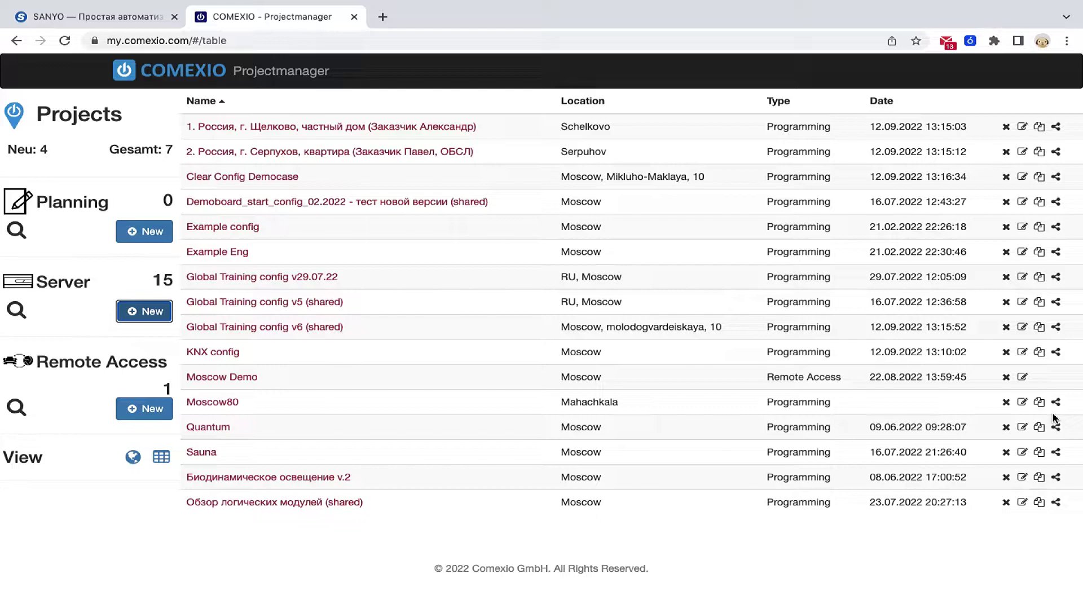
click(1022, 404)
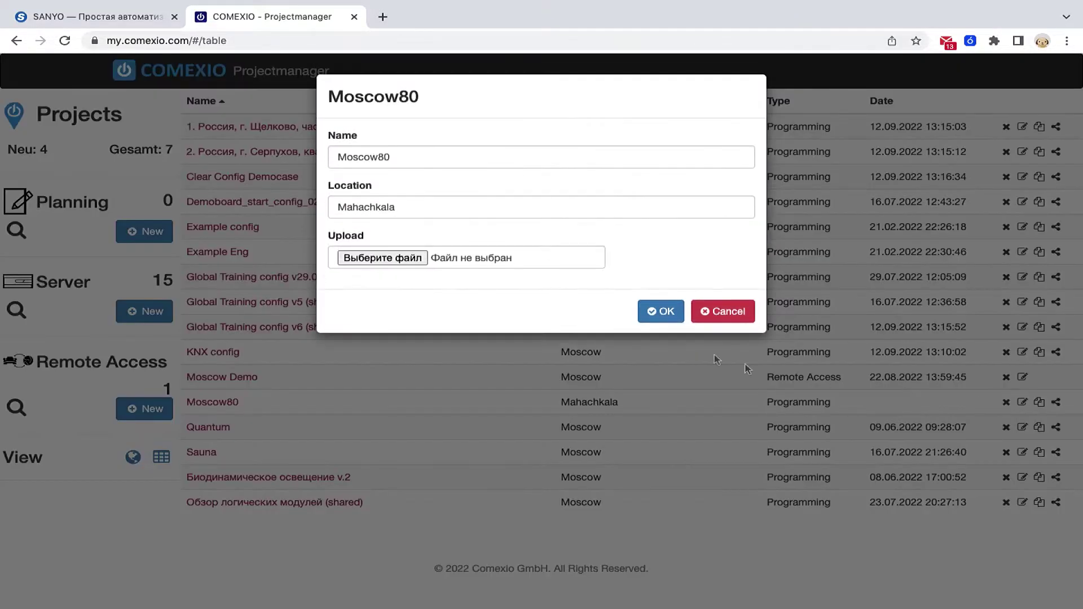
click(728, 312)
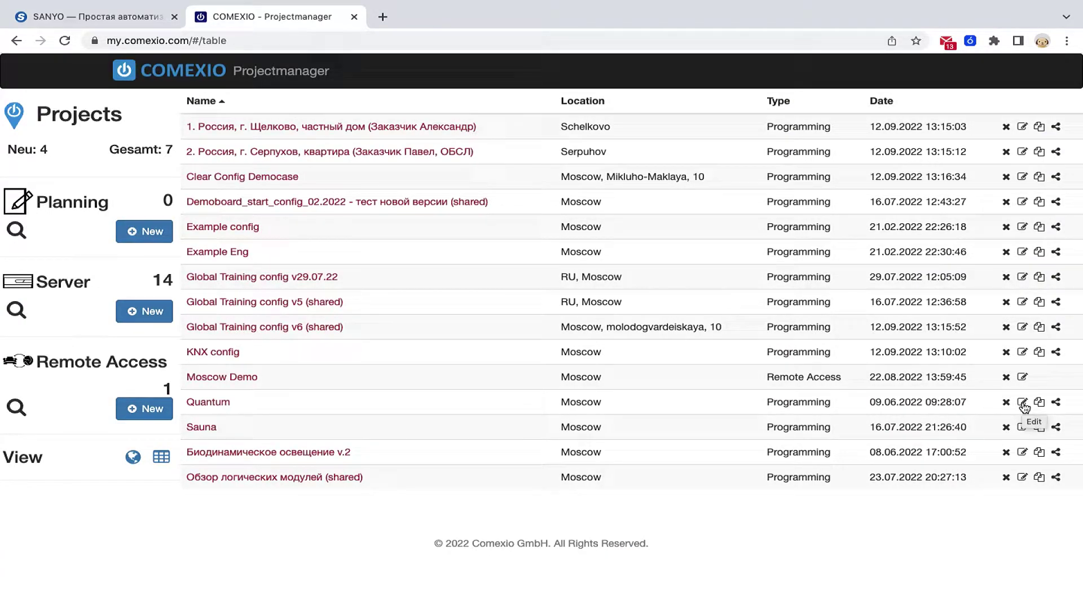
- Begin an e-mail share for the Quantum project, then cancel without sharing it
click(1057, 403)
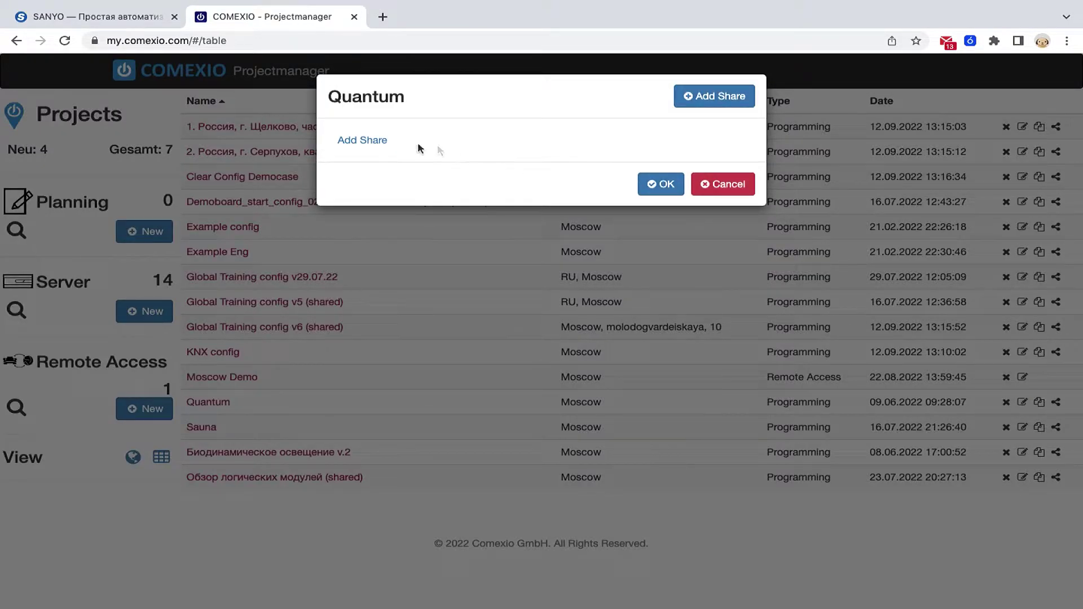
click(372, 141)
click(374, 136)
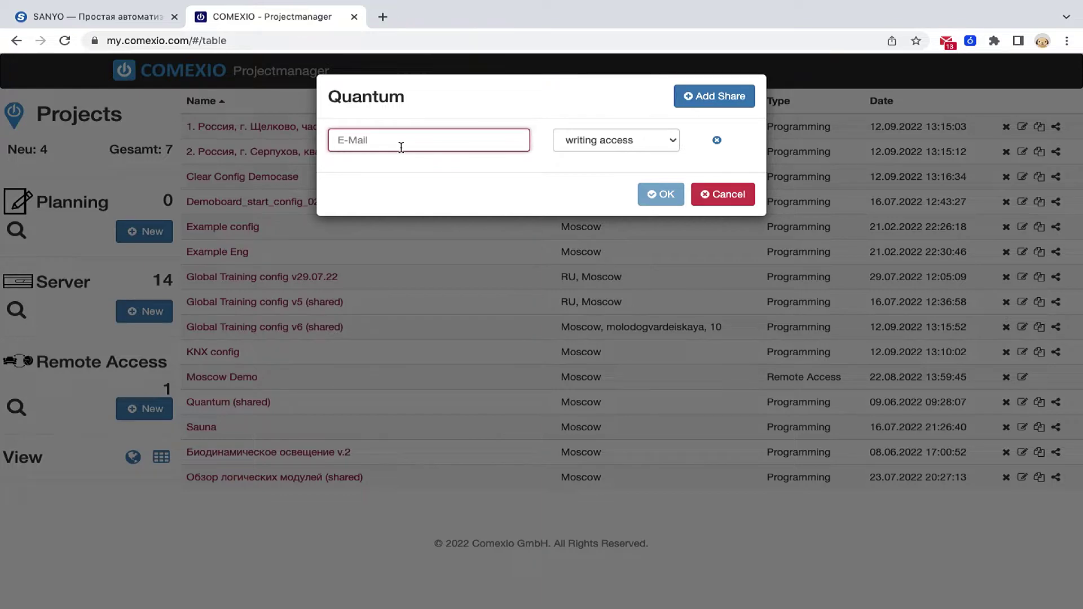
text(mr)
key(BackSpace)
key(BackSpace)
click(720, 195)
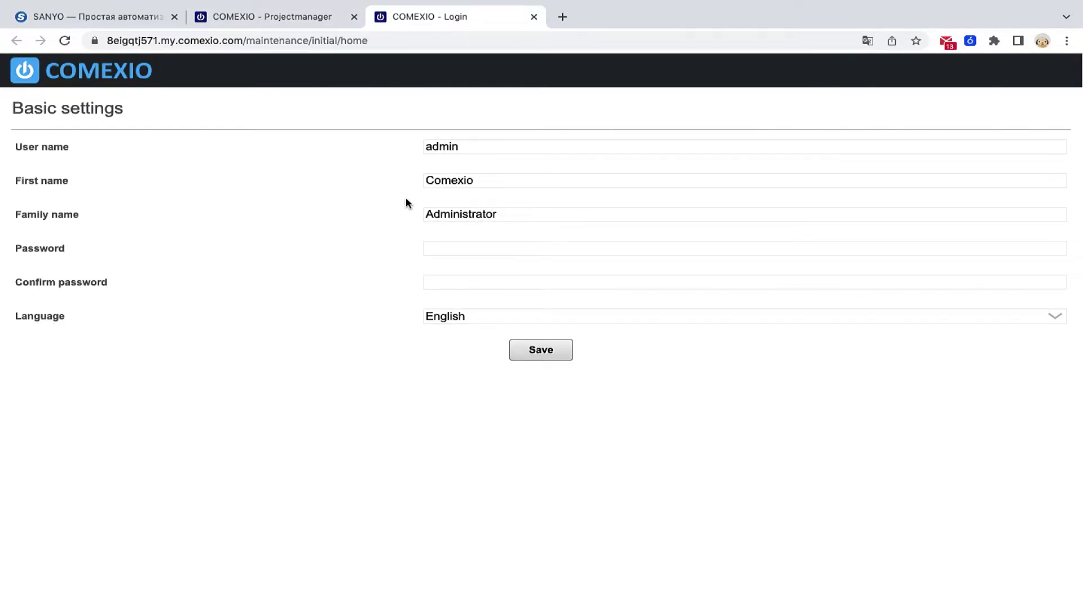
- Enter the admin password in Password and Confirm password, and save the Basic settings
click(475, 246)
text(ad)
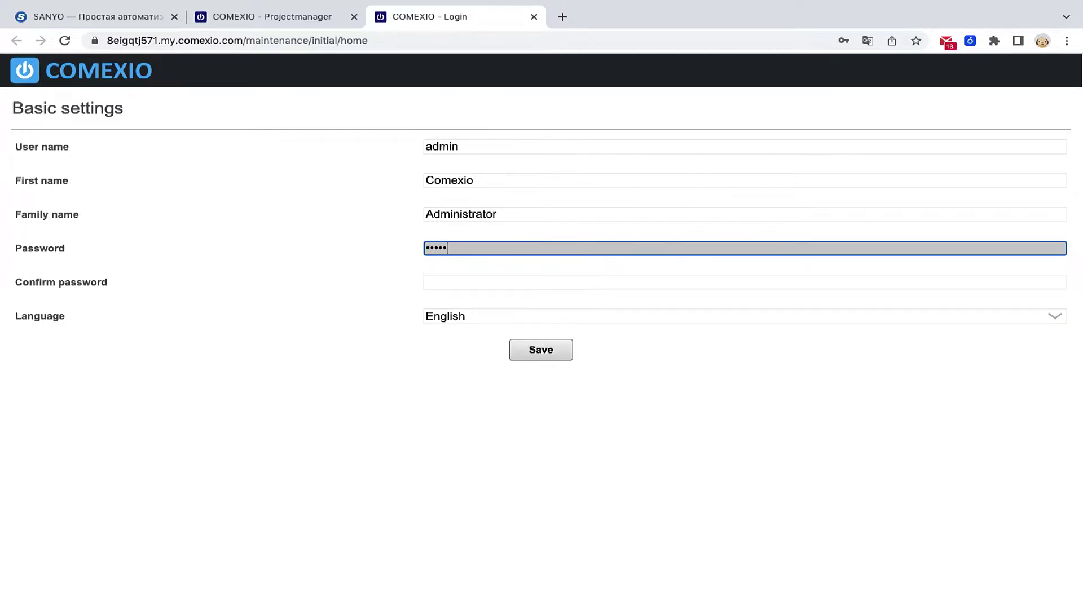
key(Tab)
text(ad)
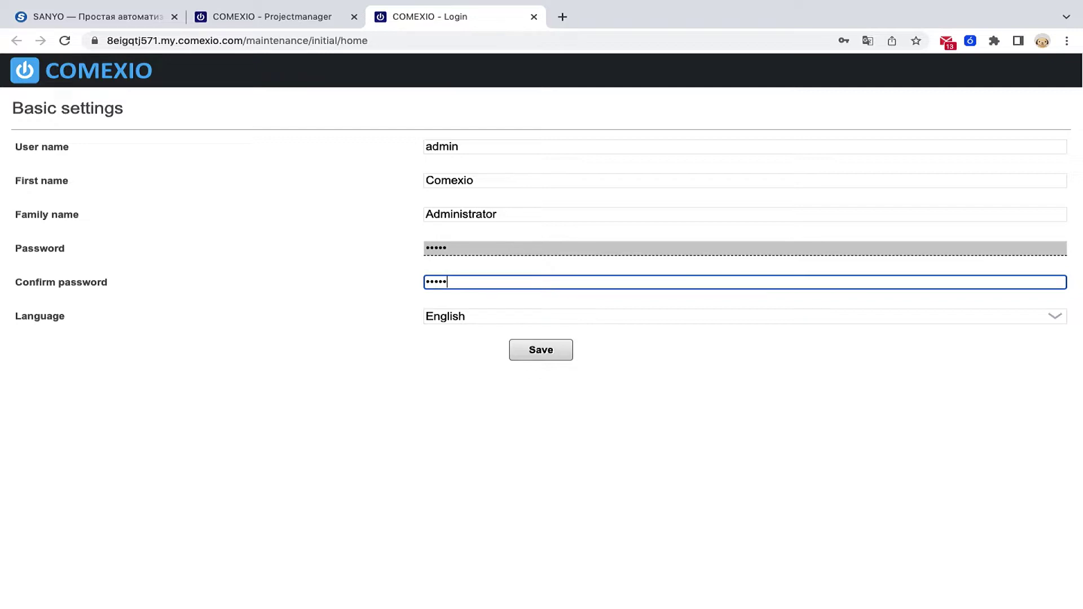
click(547, 353)
click(481, 246)
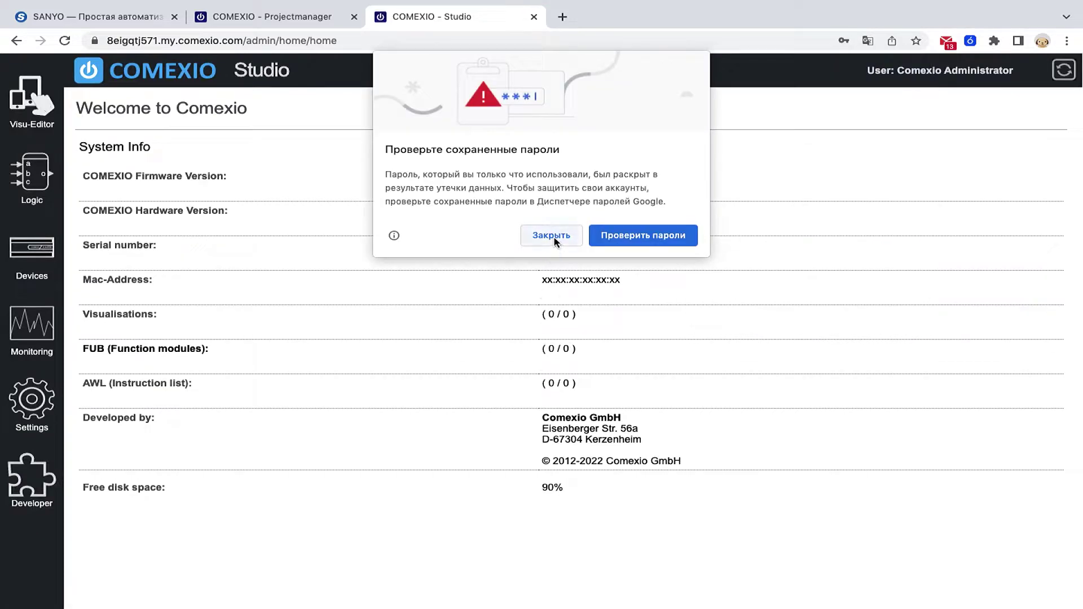
- Dismiss the leaked-password warning and the browser's password prompt on the welcome page
click(554, 239)
click(801, 228)
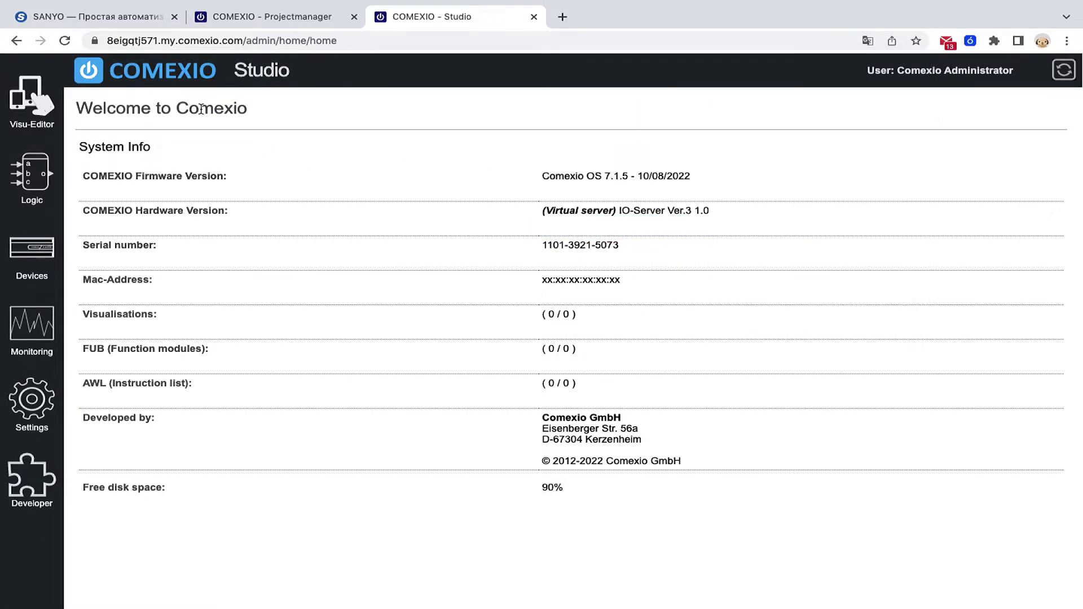
drag(125, 108, 224, 107)
click(274, 115)
- Browse the server settings' System, Smartphone, User and Configuration tabs
click(50, 410)
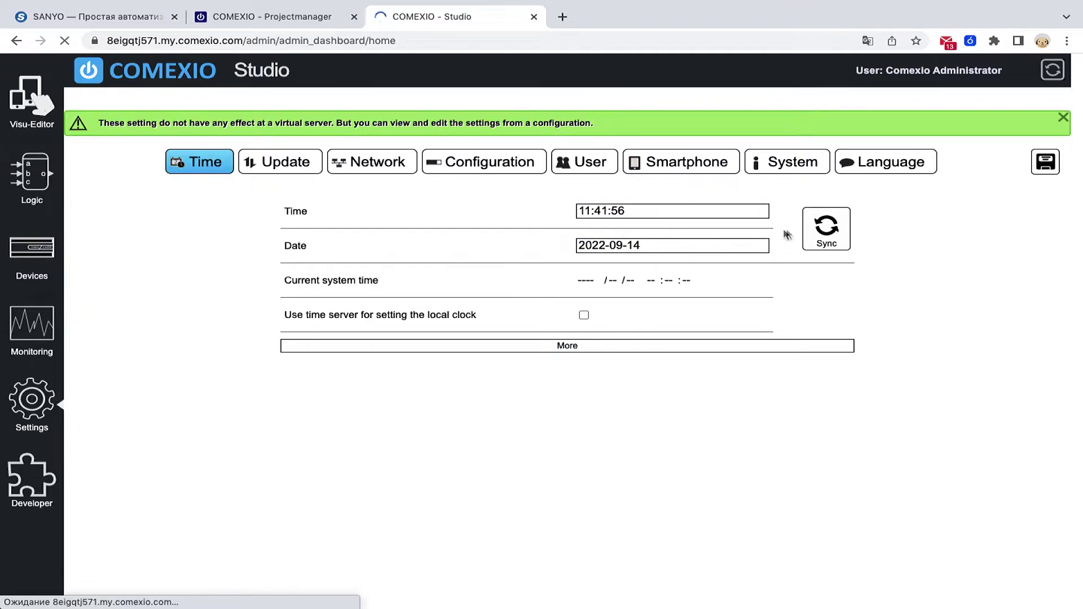
click(795, 166)
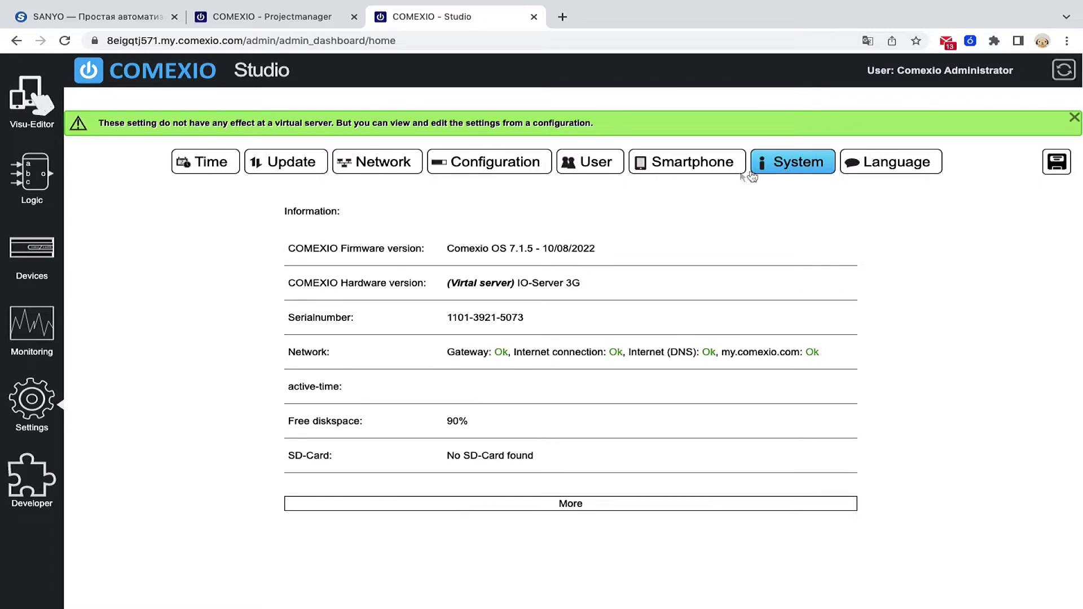
drag(447, 283, 560, 285)
click(685, 169)
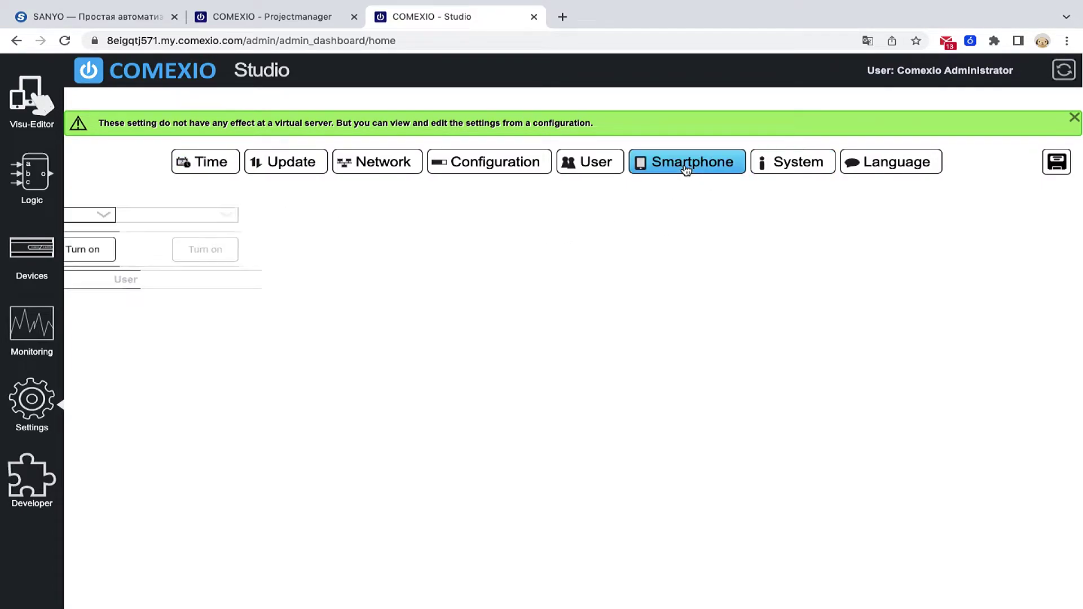
click(572, 172)
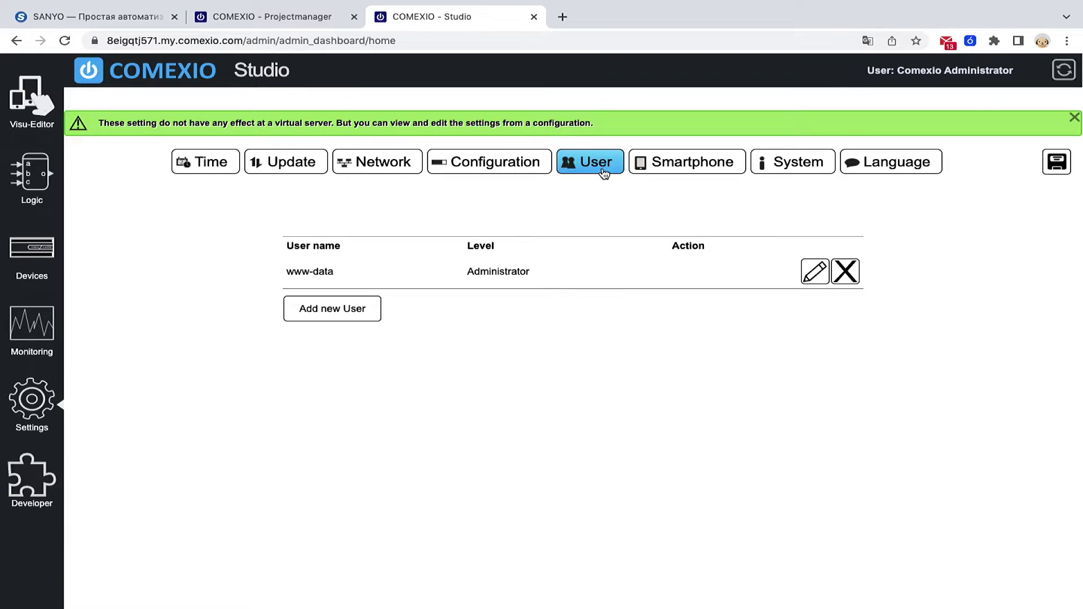
click(480, 168)
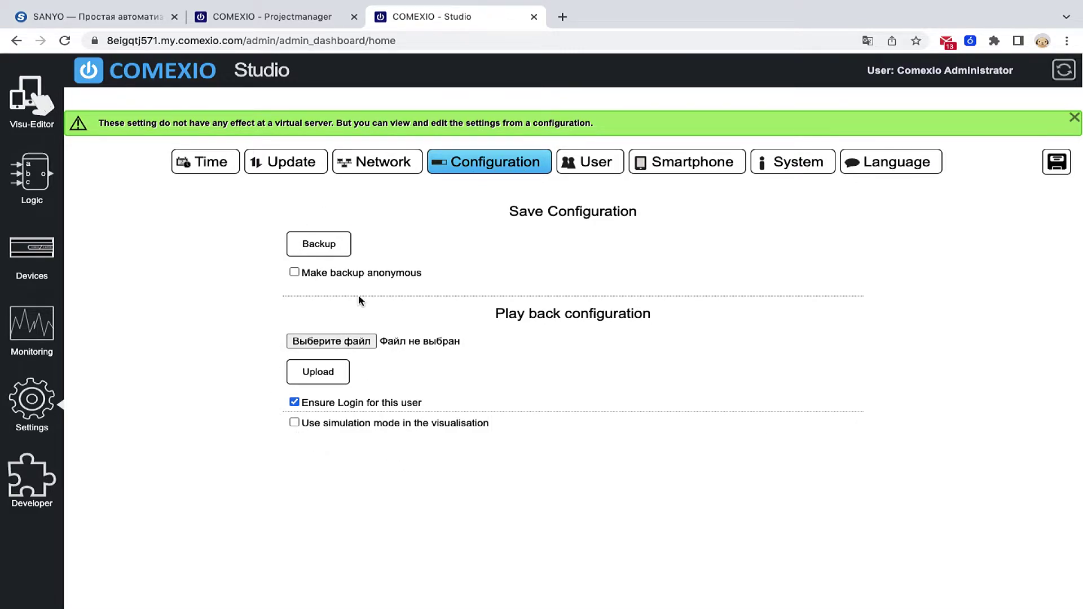
- Start restoring Training_v7.cfg but cancel the file choice, then go to the Logic page
click(328, 341)
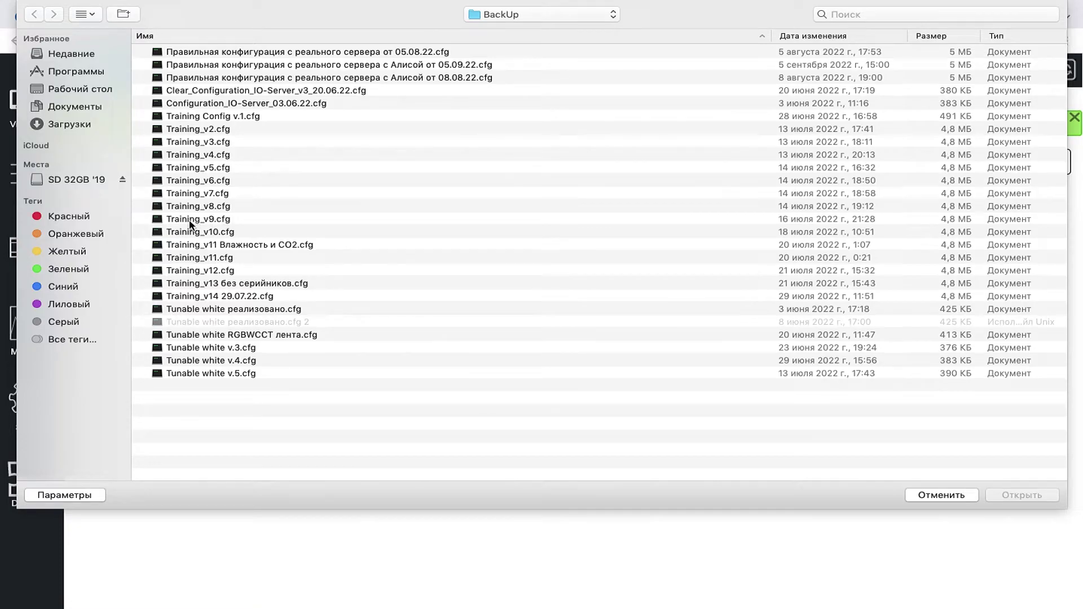
click(197, 193)
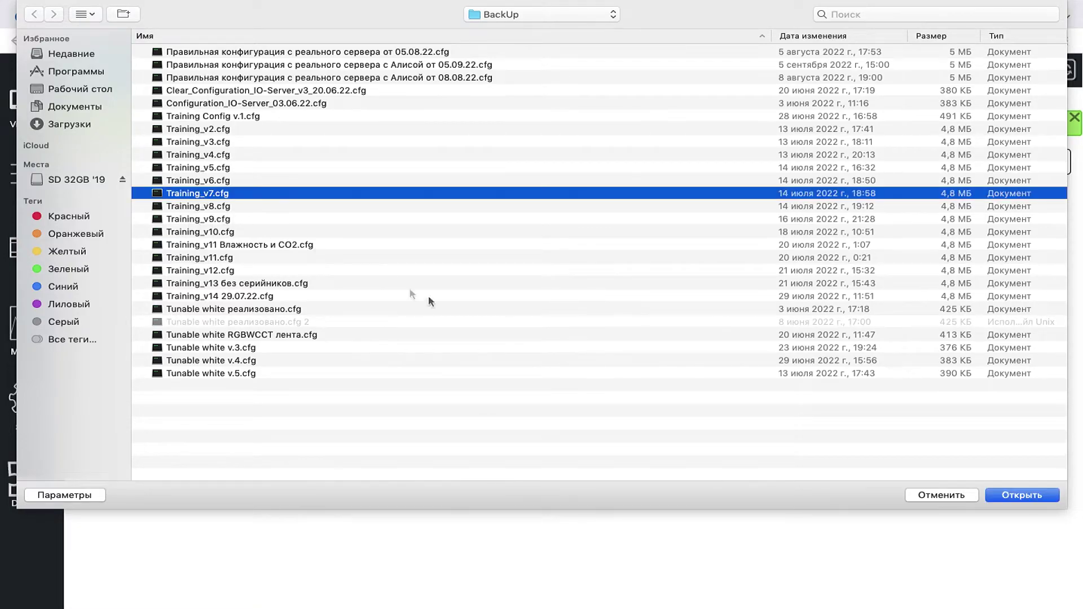
click(940, 496)
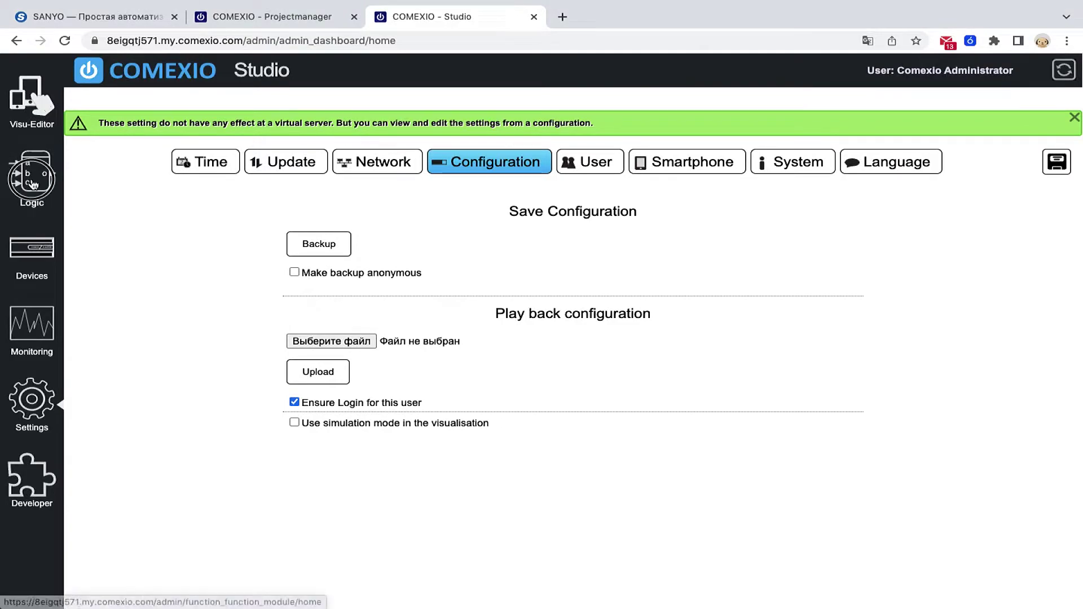
click(34, 184)
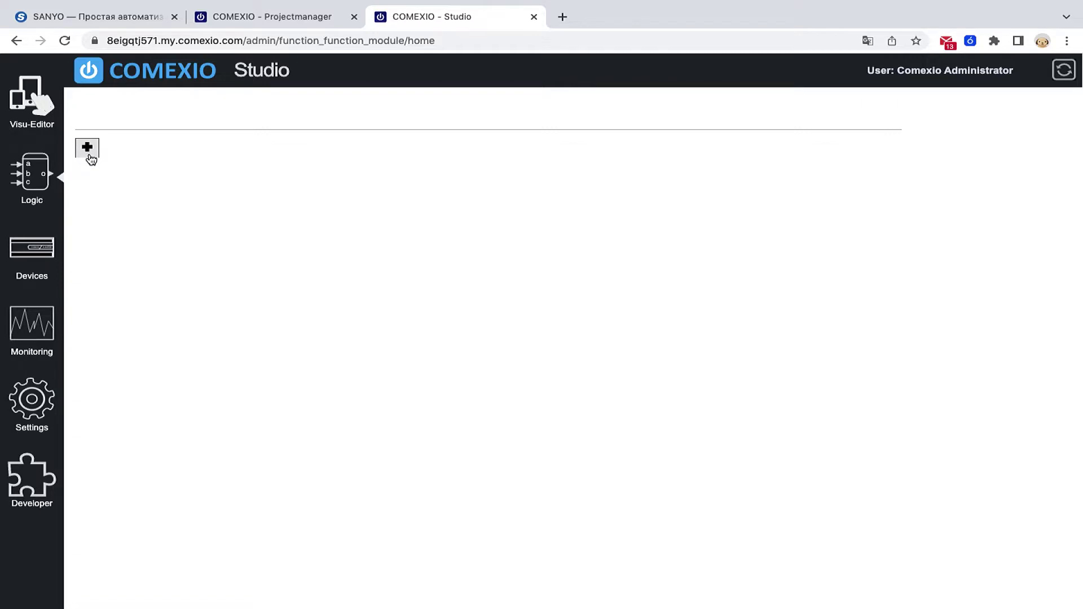
- Create function plan Спальня with A4 paper, browse the logic modules, then go to Devices
click(88, 155)
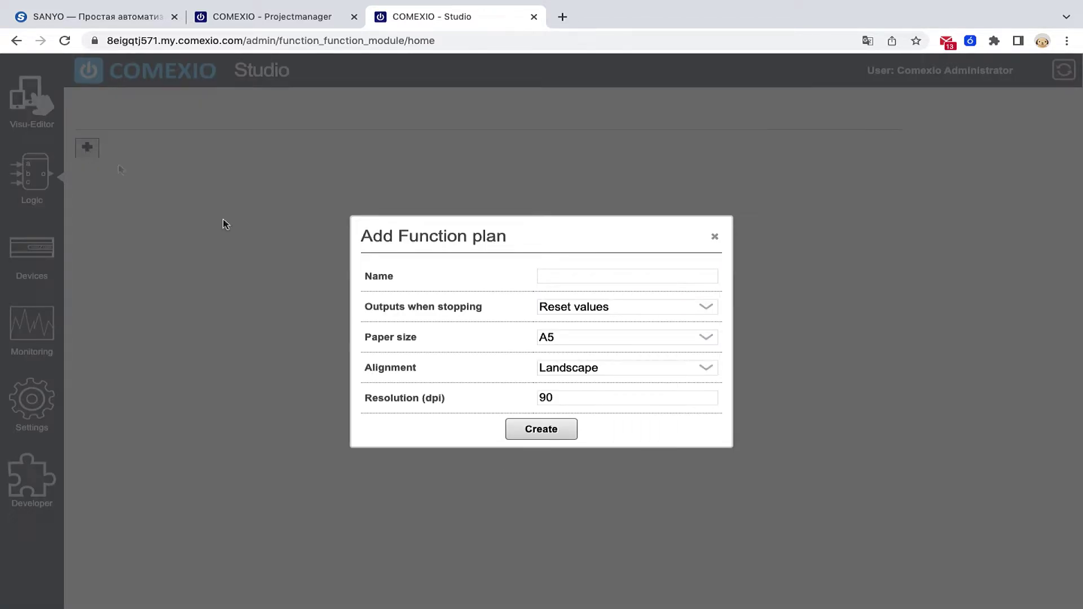
click(583, 277)
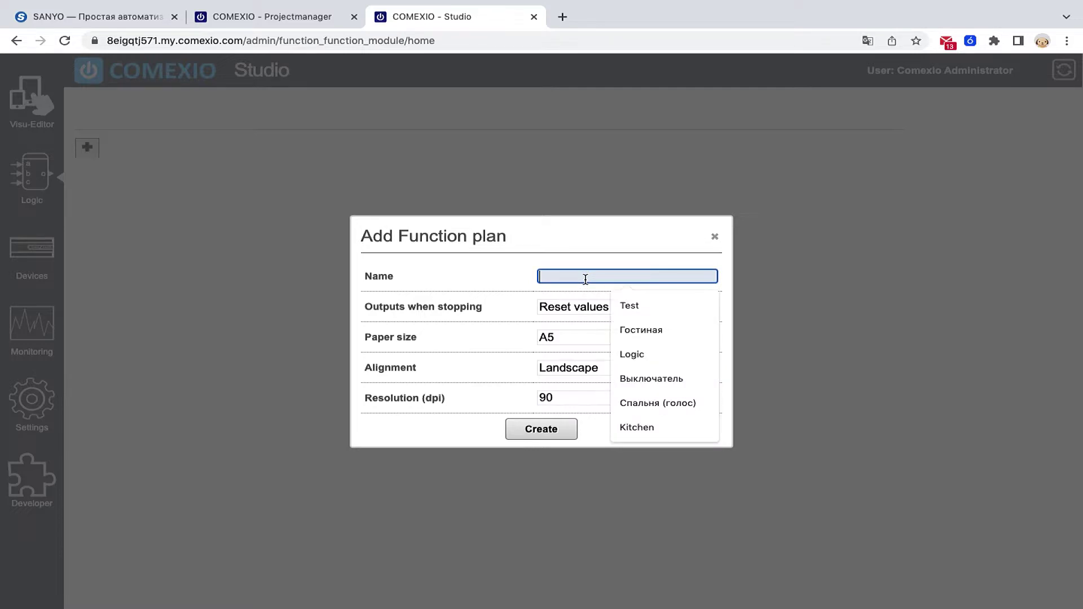
text(Спальня)
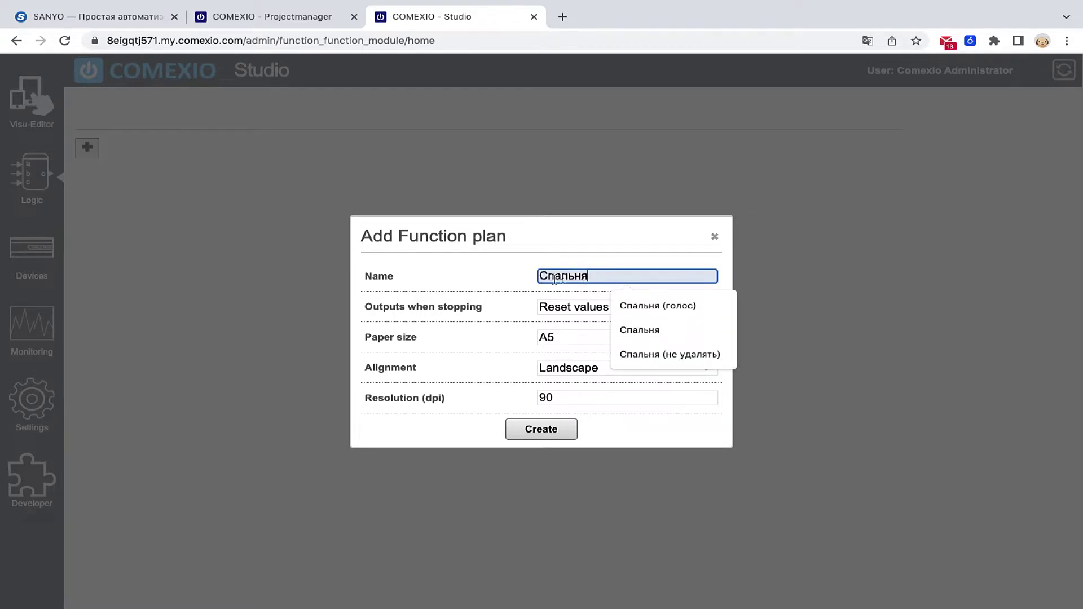
click(561, 341)
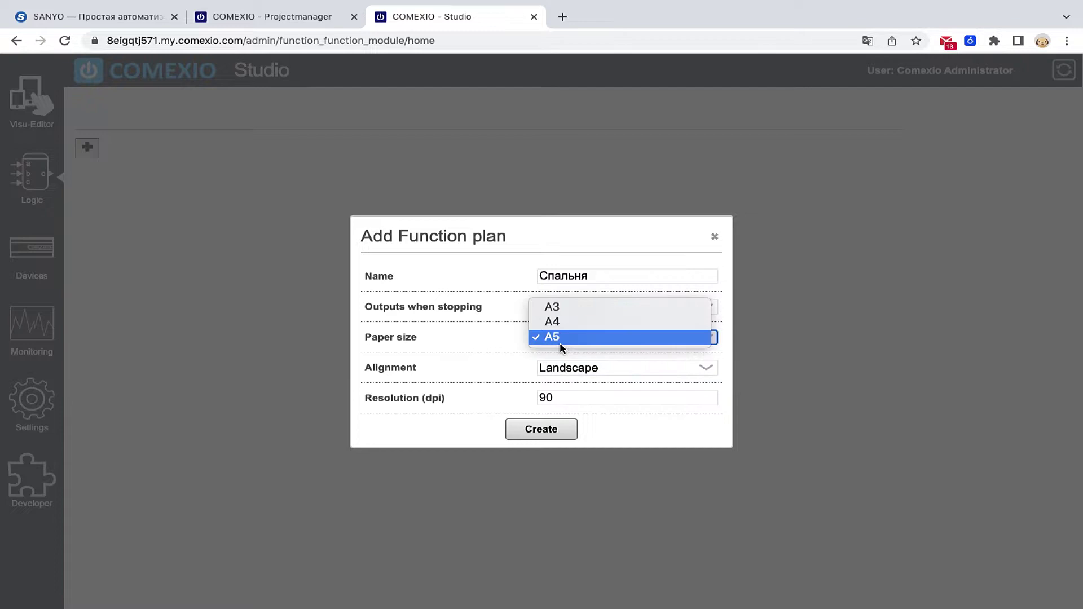
click(556, 322)
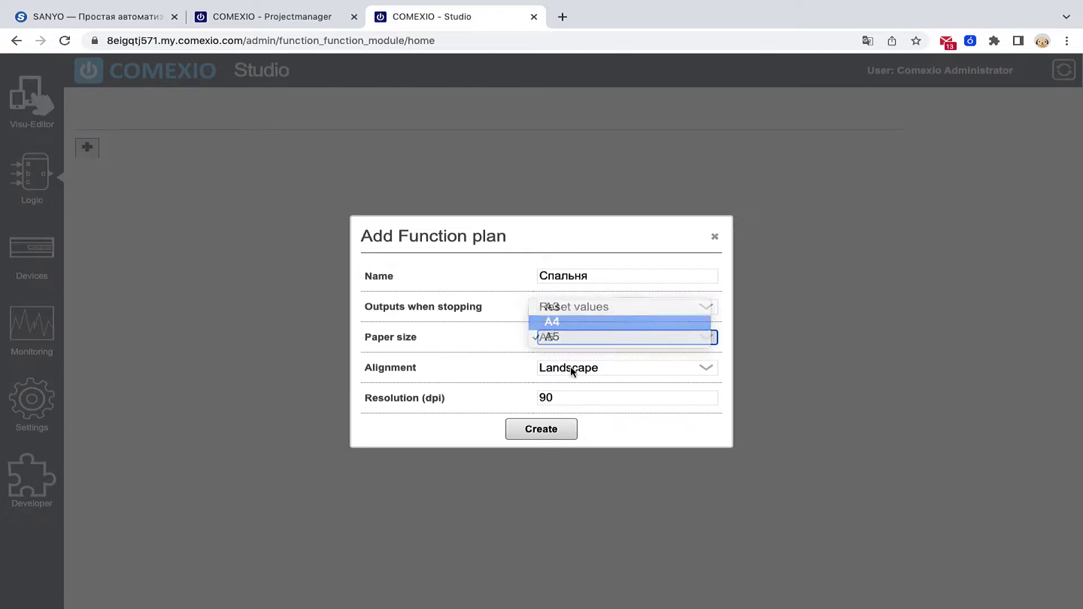
click(556, 435)
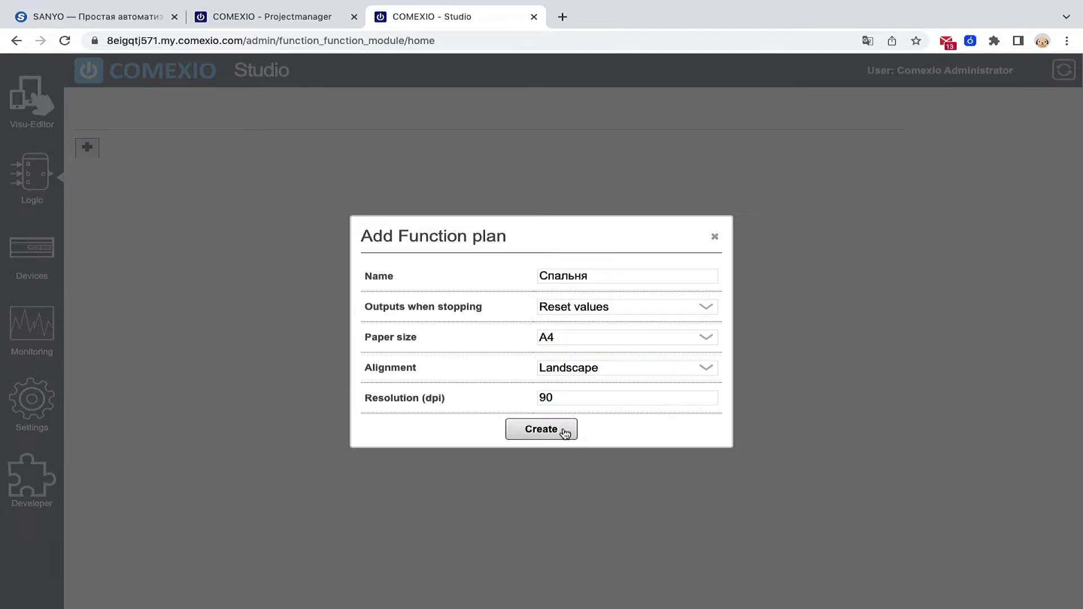
click(545, 438)
click(544, 437)
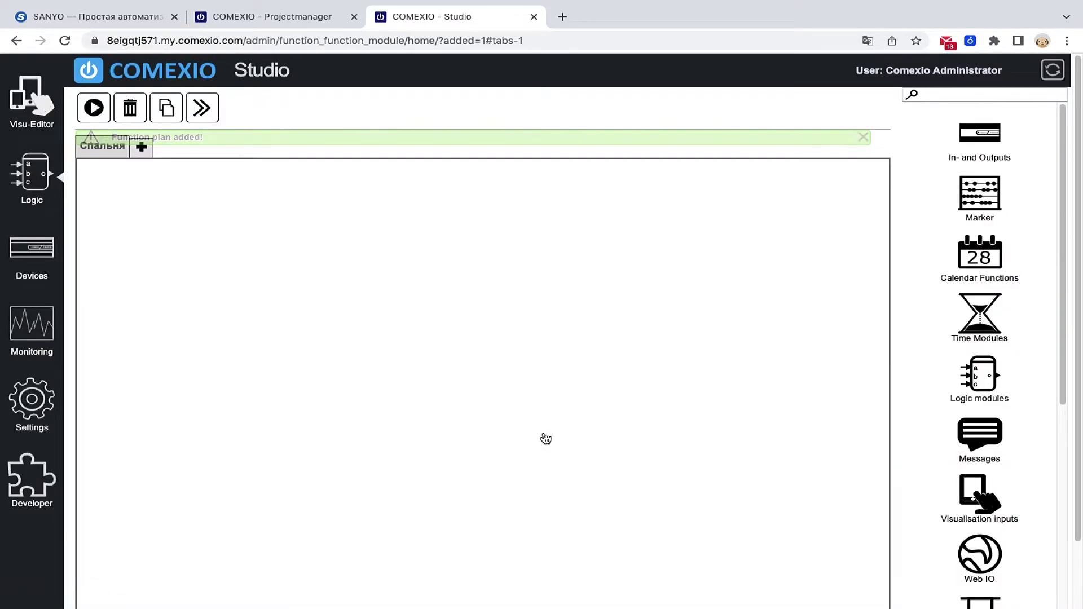
click(982, 395)
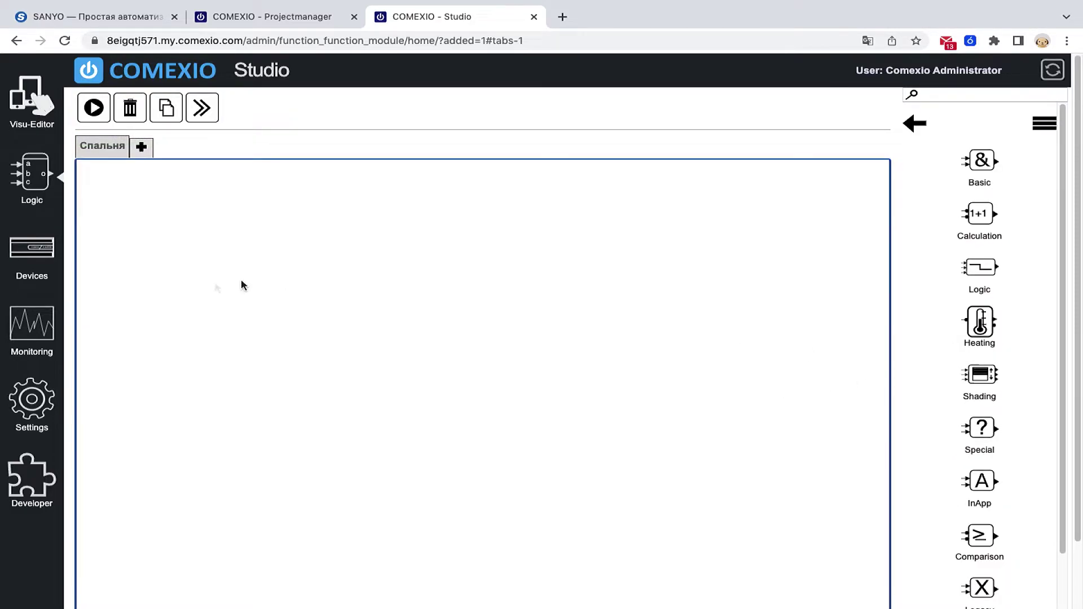
click(32, 259)
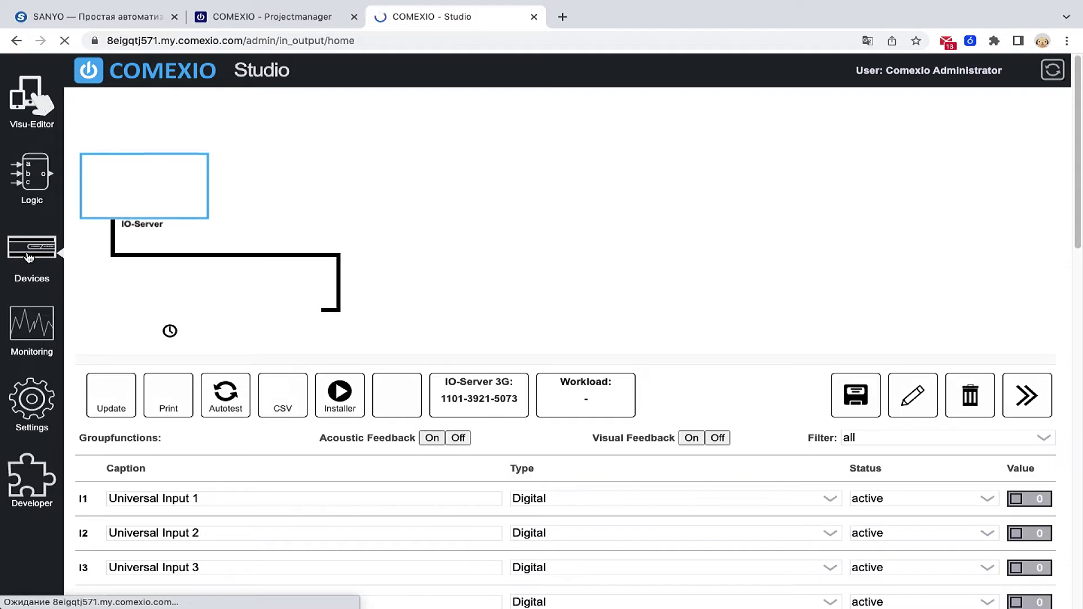
- Open the logic page and the visualisation editor each in a new browser tab
right_click(38, 176)
click(74, 186)
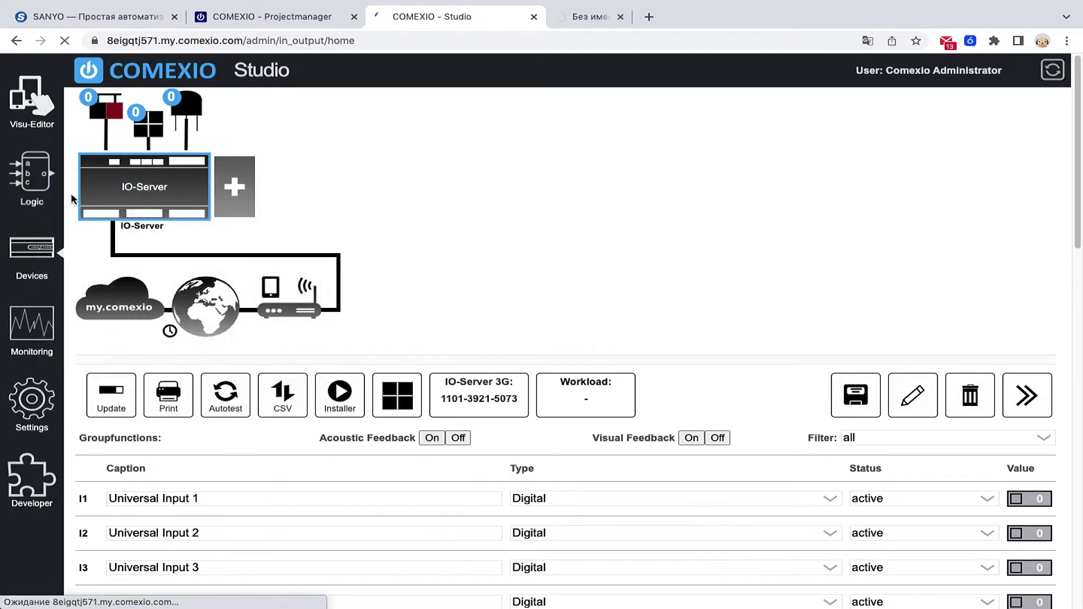
right_click(34, 100)
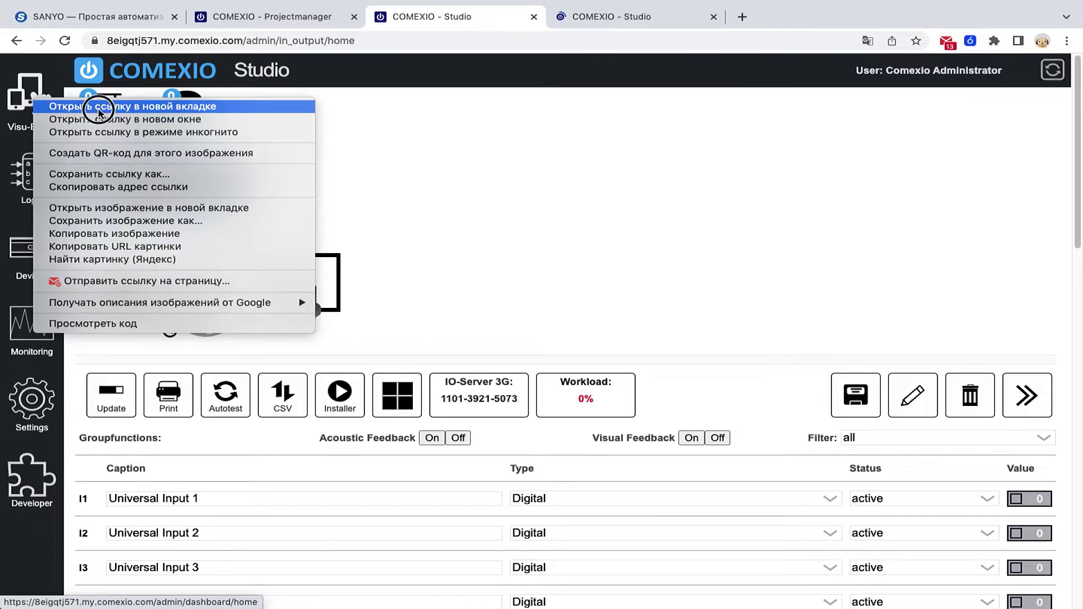
click(86, 106)
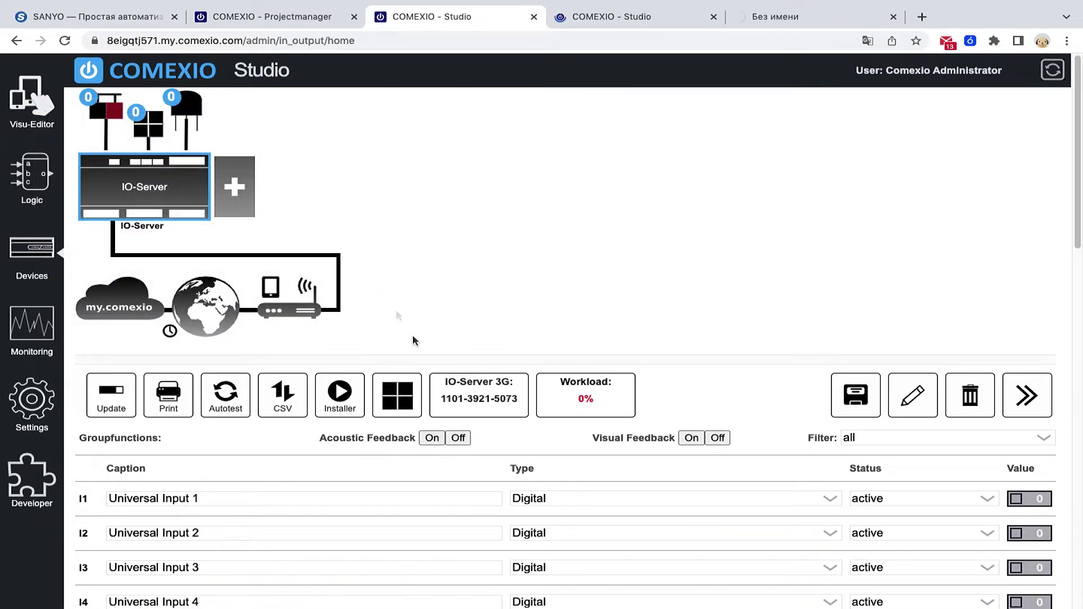
- Look through the IO-Server I/O list and start adding an extension module beside it
scroll(454, 435, down, 3)
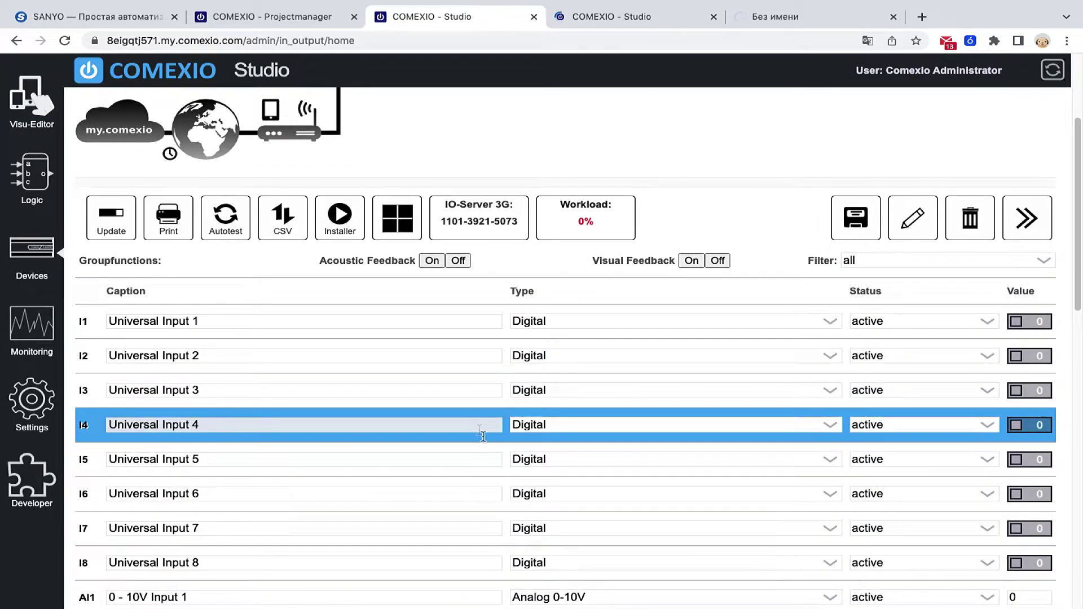
scroll(237, 314, up, 3)
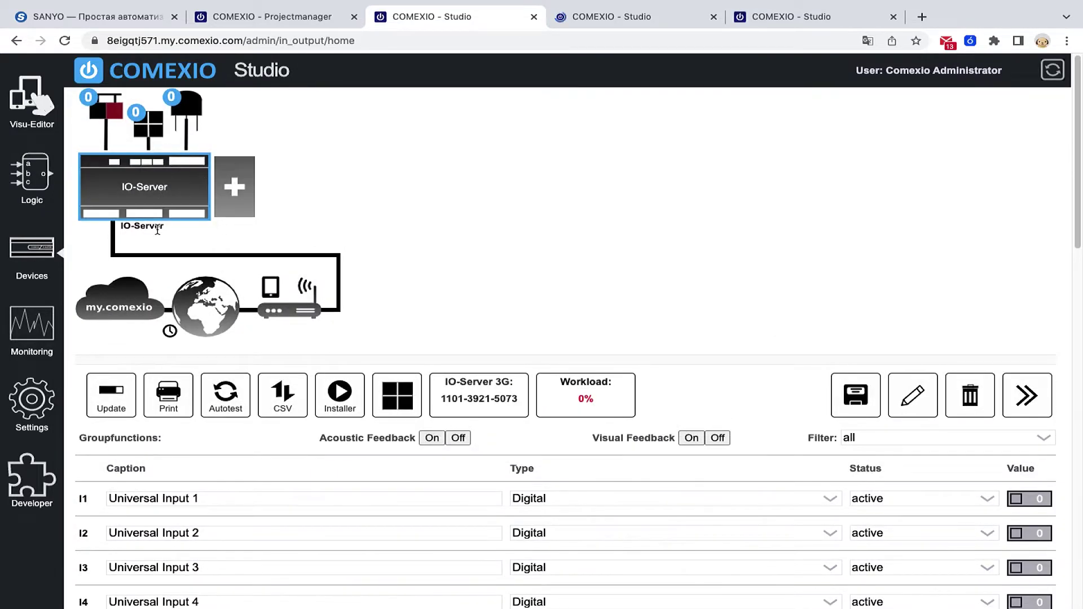
mouse_move(149, 222)
click(238, 198)
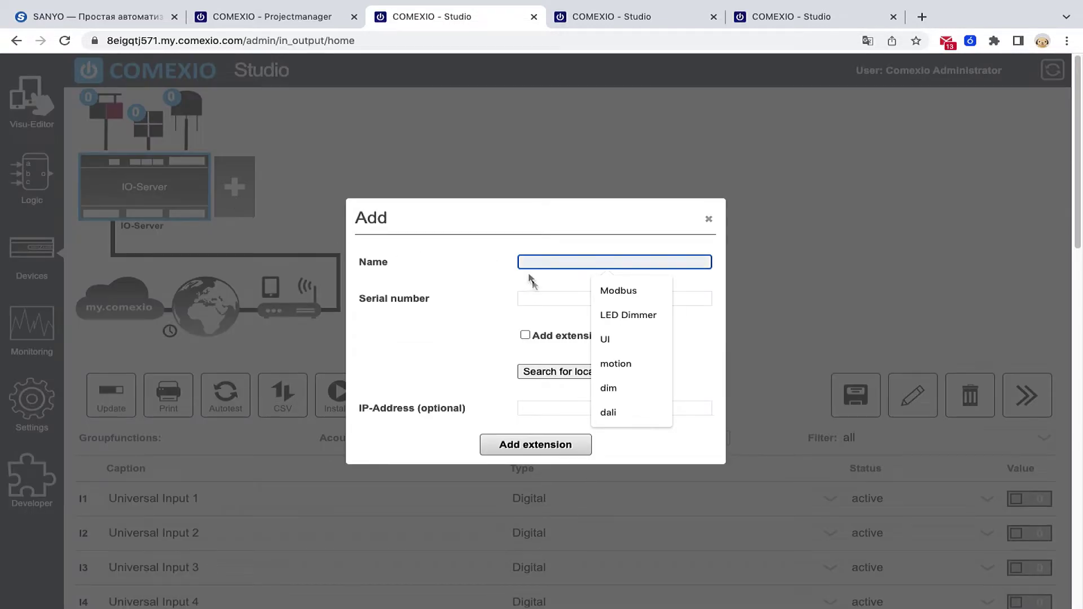
- Add an offline Universal-Actuator extension named Relay and place it beside the IO-Server
click(526, 336)
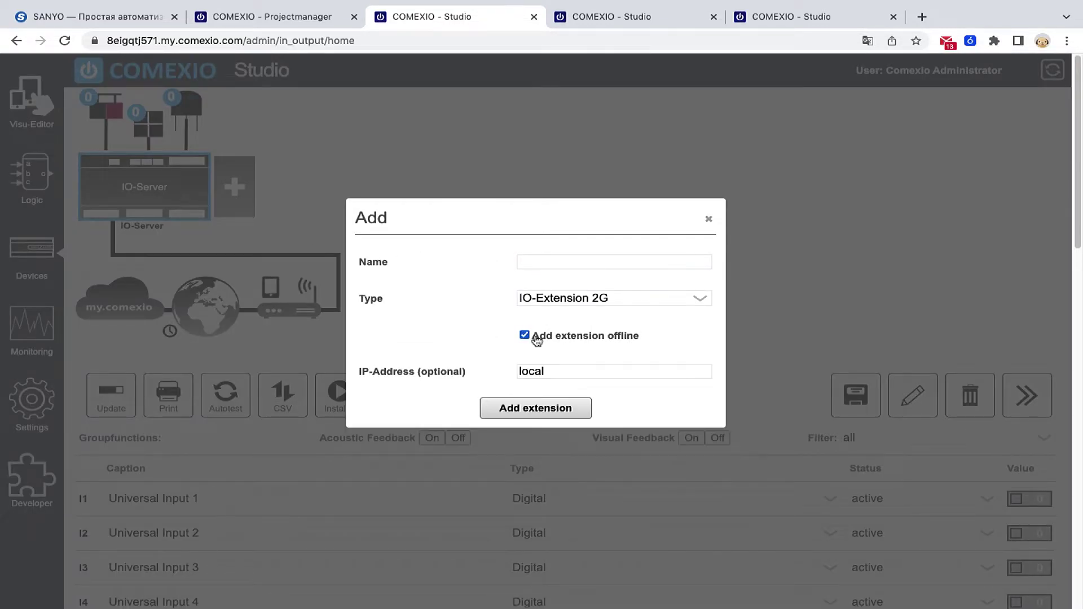
click(539, 264)
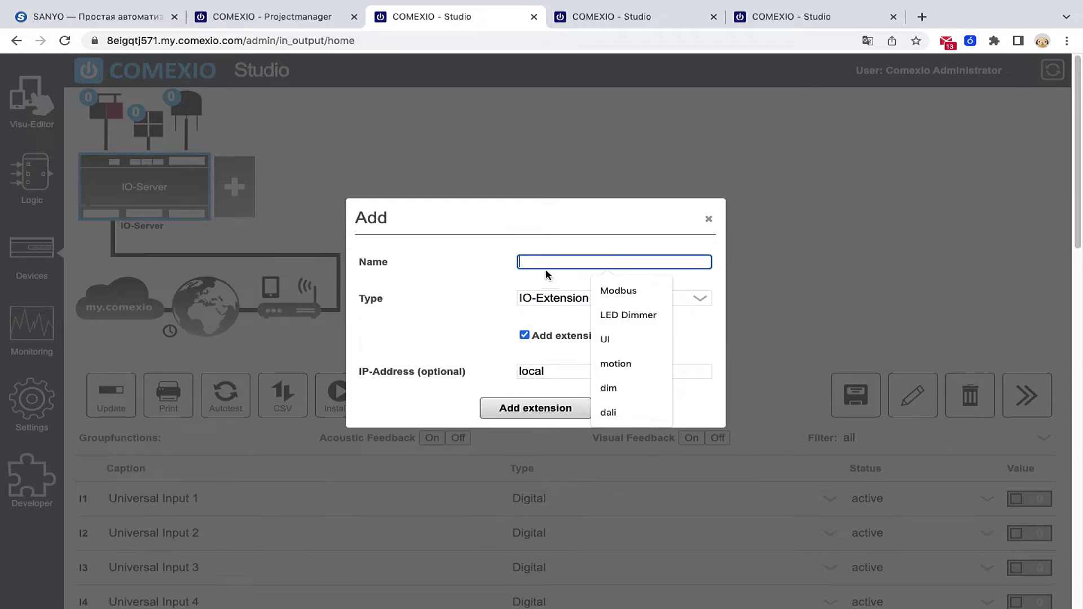
text(Relay)
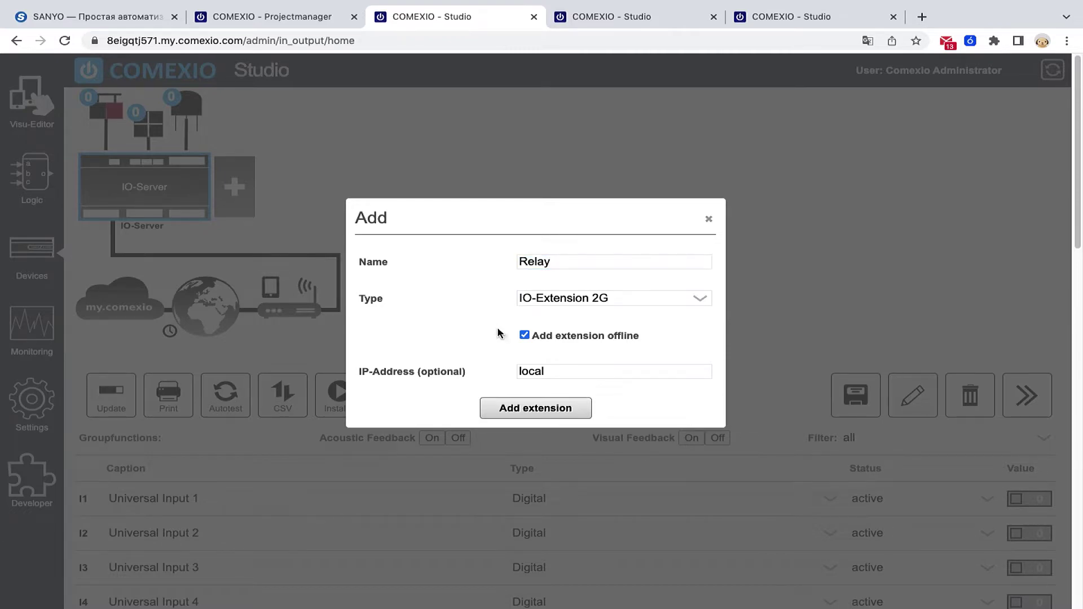
click(597, 300)
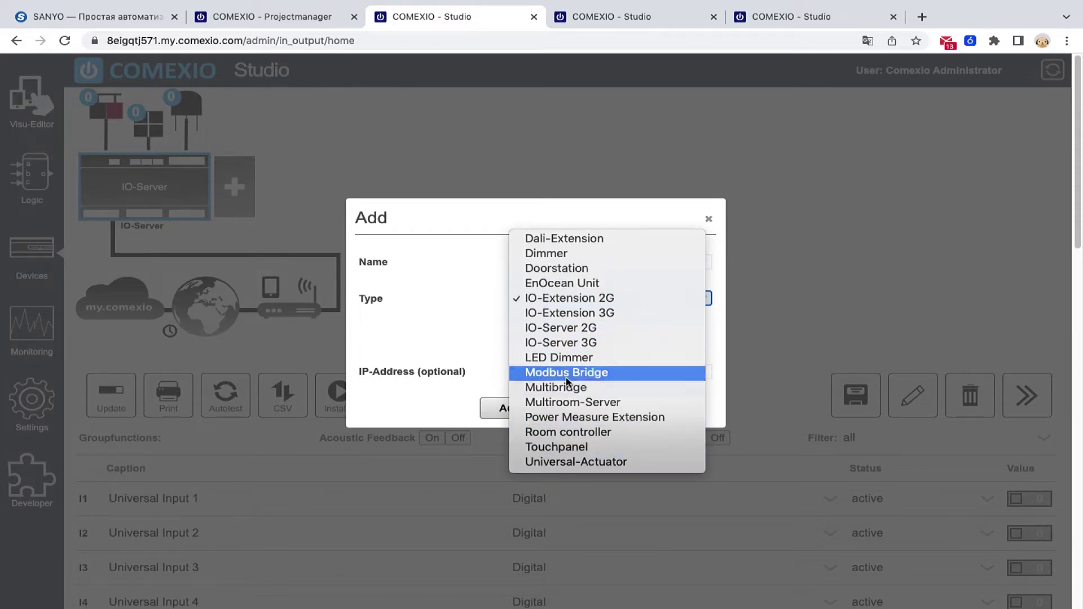
click(577, 462)
click(530, 415)
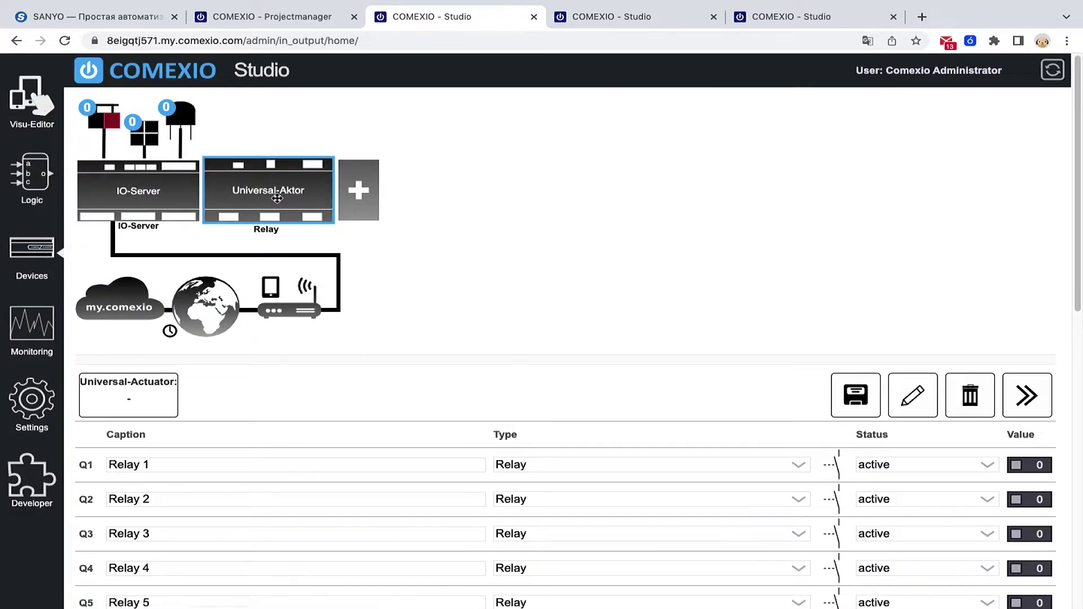
drag(277, 199, 217, 197)
- Caption relay output Q1 as Освещение_Спальня_Бра
scroll(246, 333, down, 2)
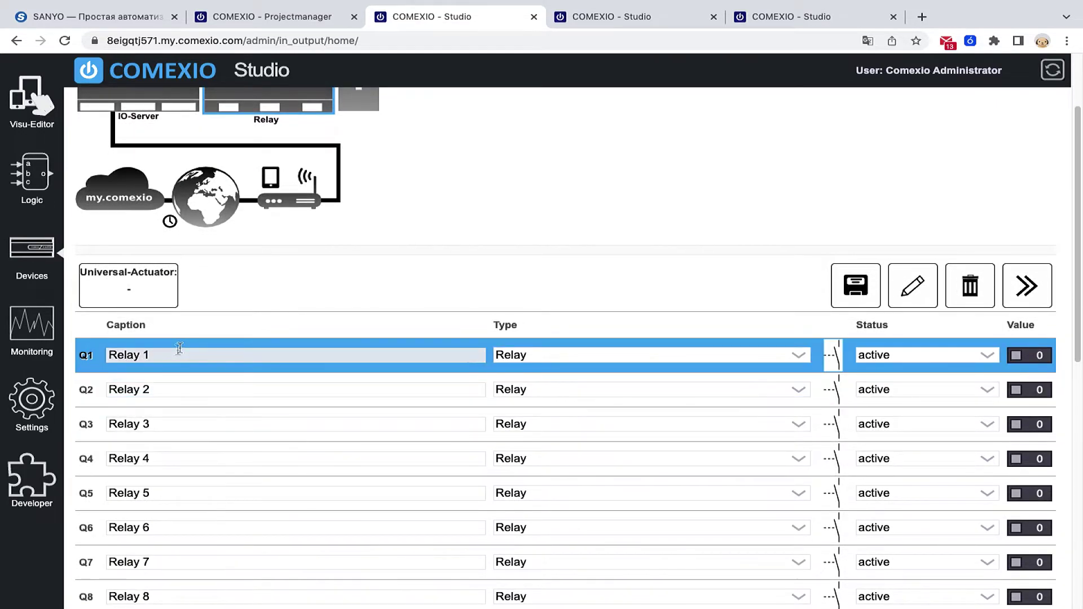
triple_click(218, 354)
text(Спальня Б)
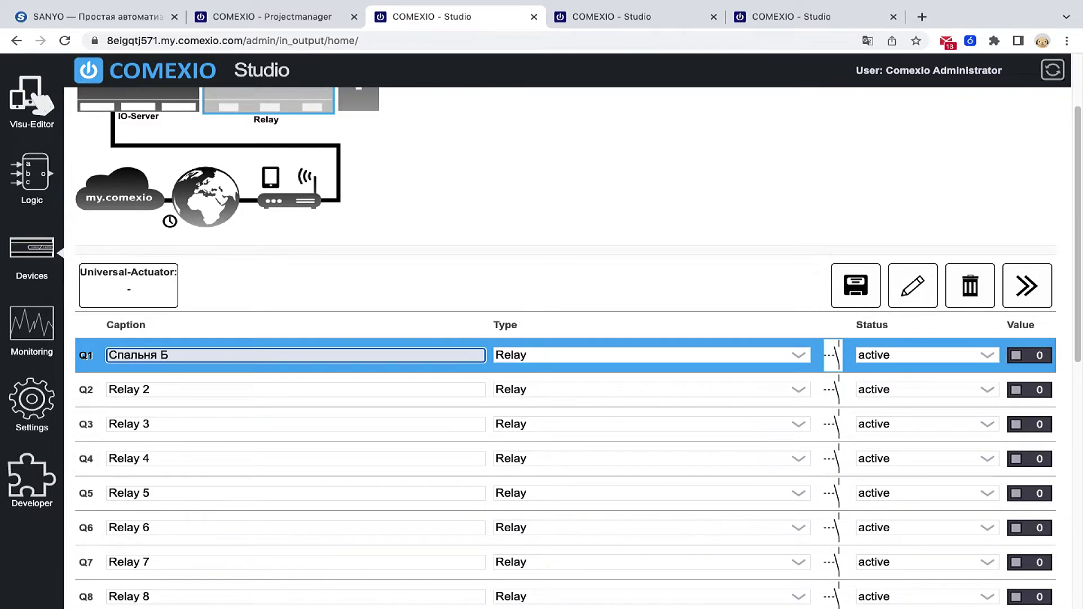
key(super+a)
text(Осв)
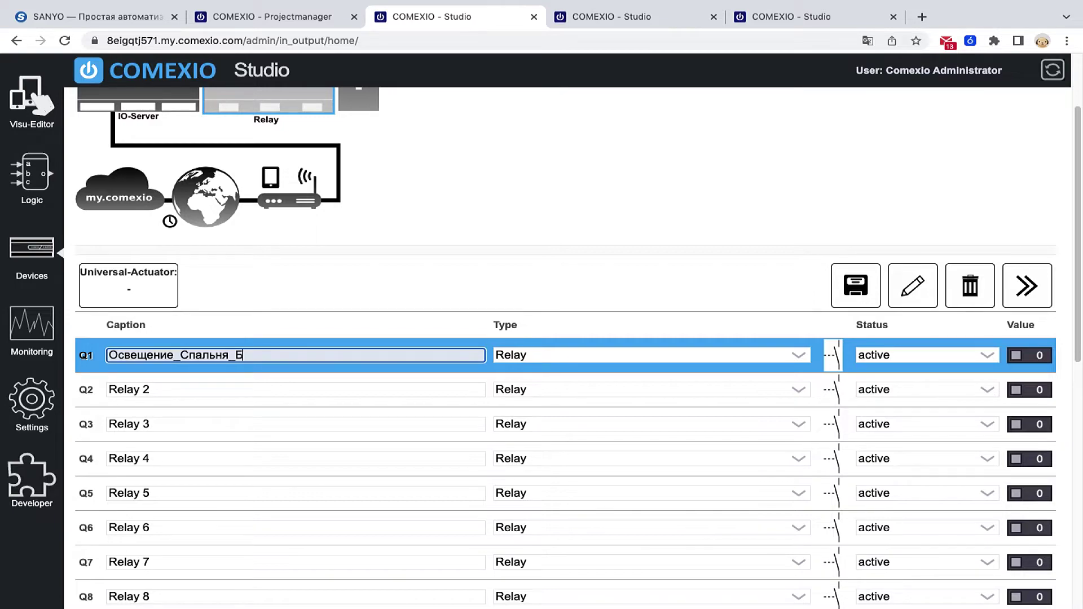
click(239, 390)
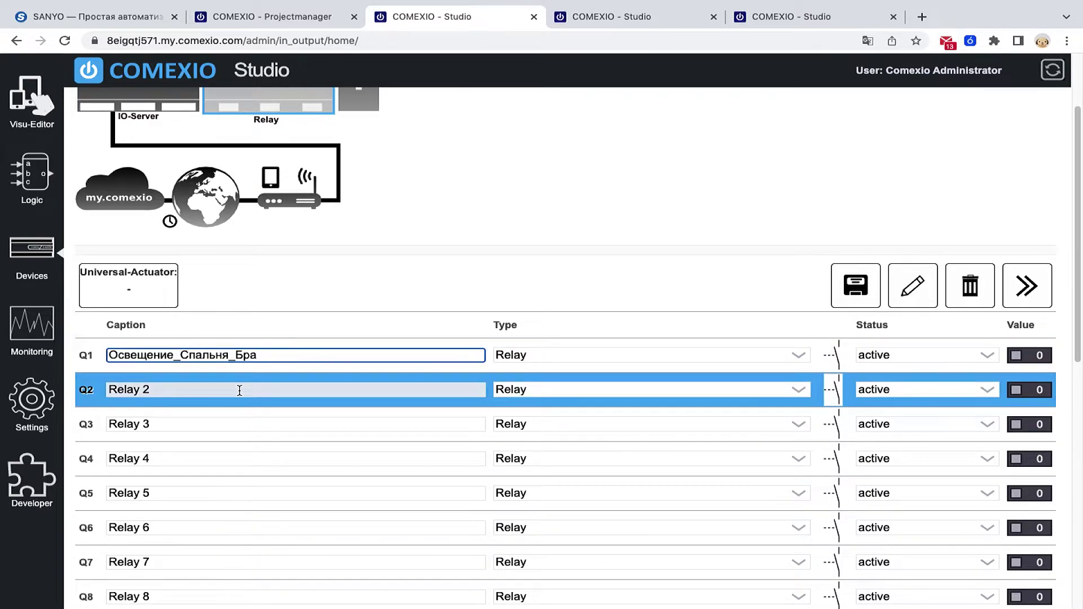
click(237, 320)
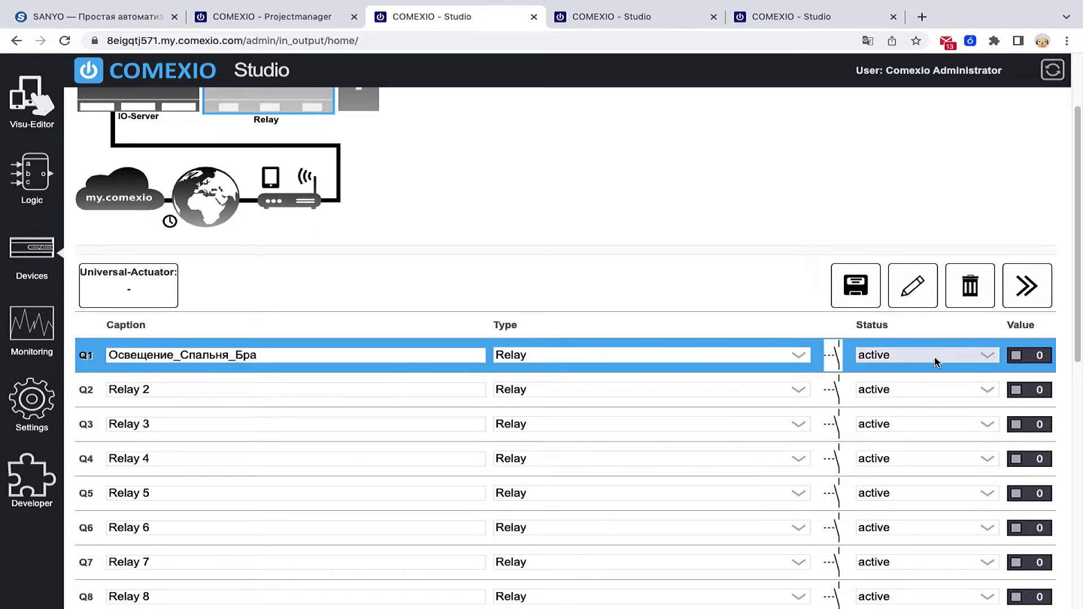
- Toggle a relay output on as a test, then switch to the Logic function plan
scroll(984, 379, down, 2)
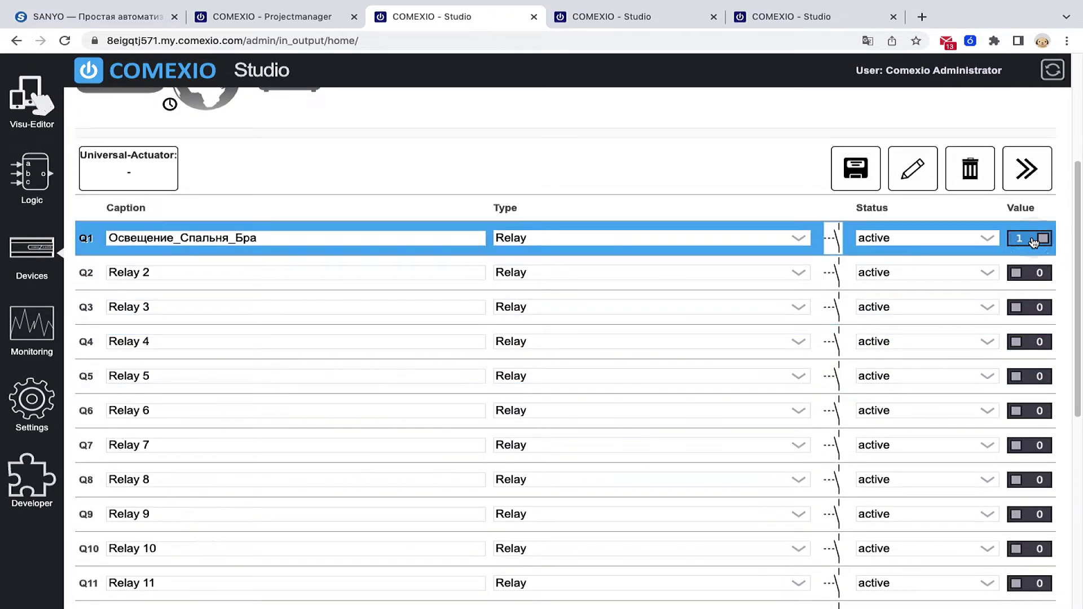
click(1037, 273)
scroll(824, 338, up, 4)
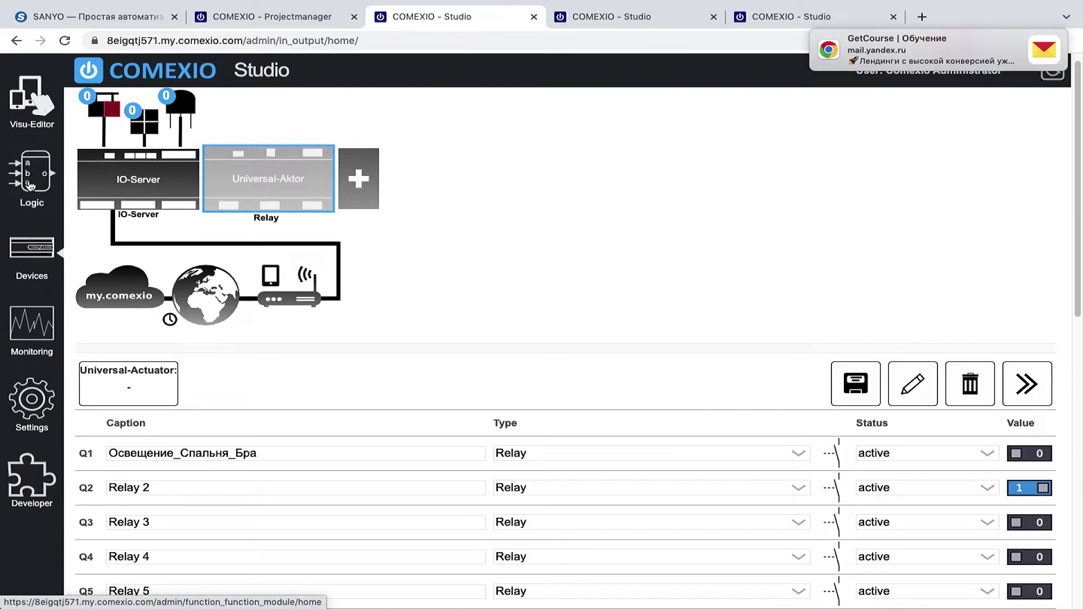
click(642, 17)
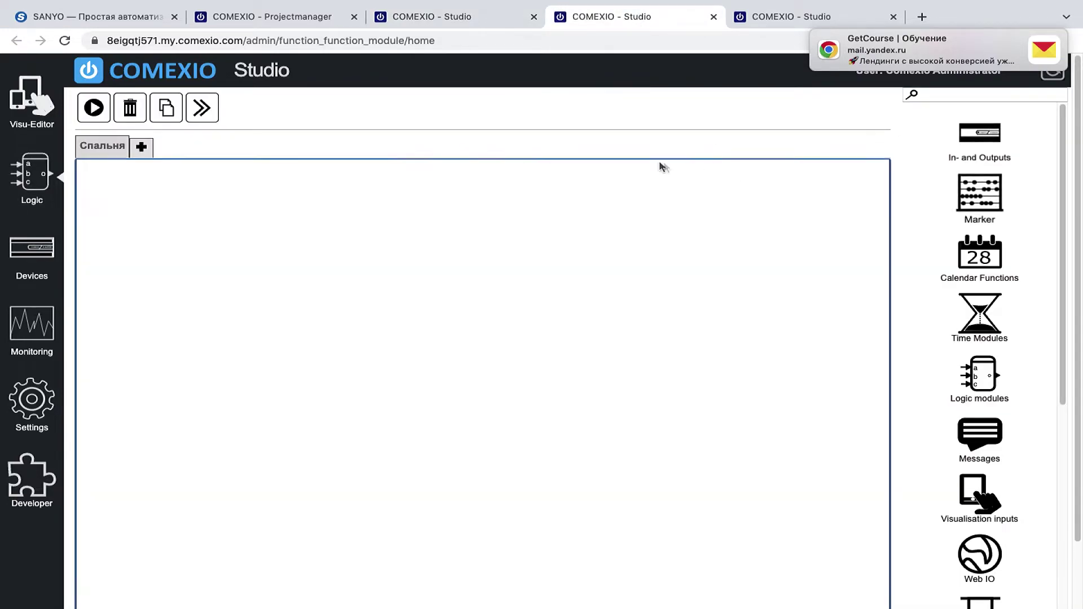
- Reload the Logic inputs-and-outputs page, then create a new dashboard named 'Спальня' in the Visu-Editor
click(990, 126)
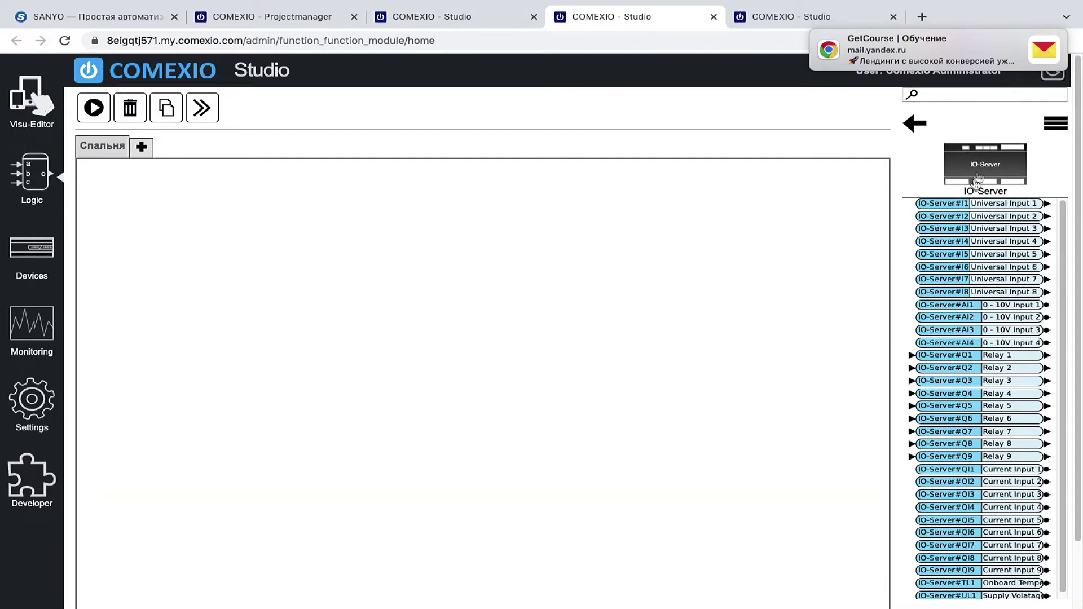
click(65, 40)
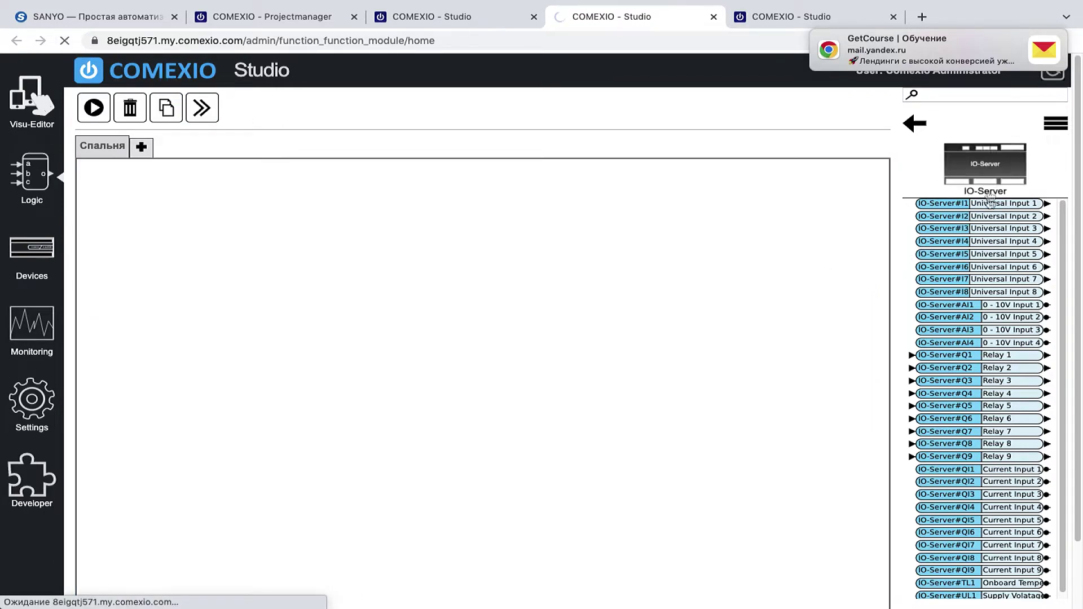
click(770, 19)
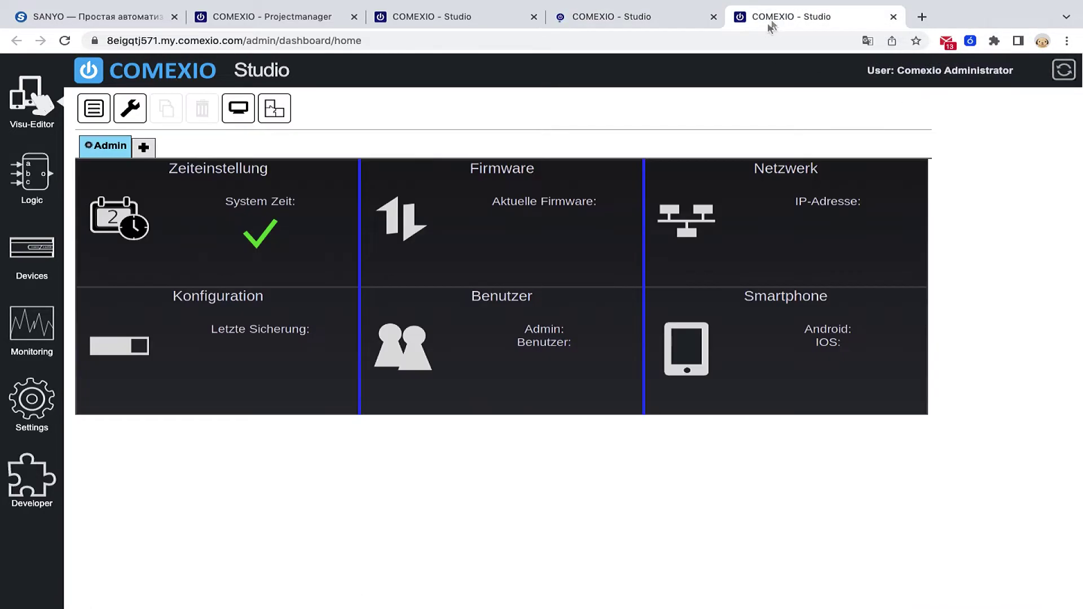
click(145, 149)
click(600, 231)
text(Сп)
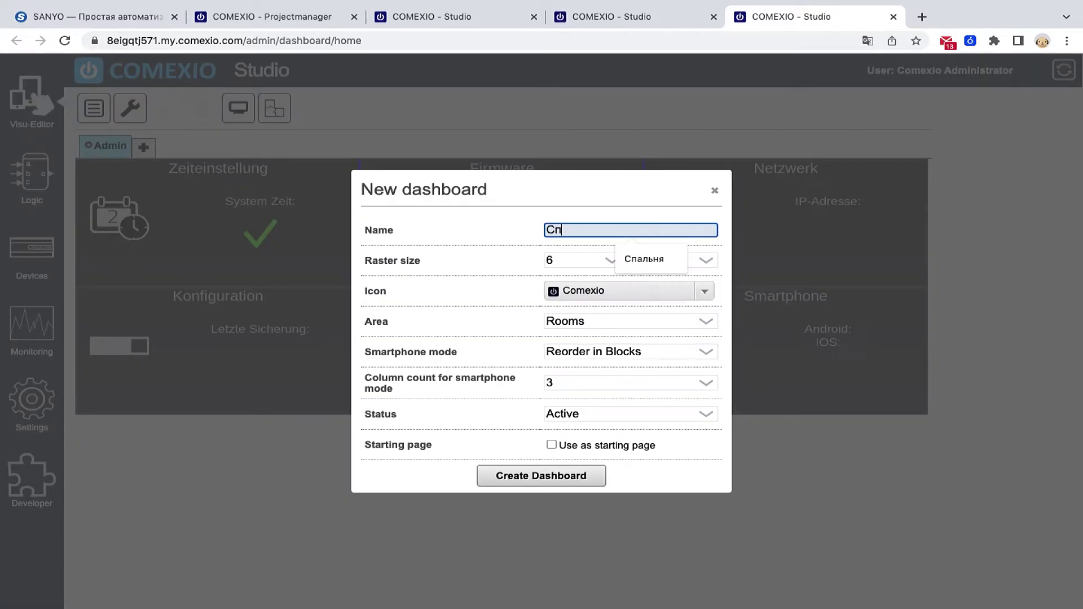
text(альня)
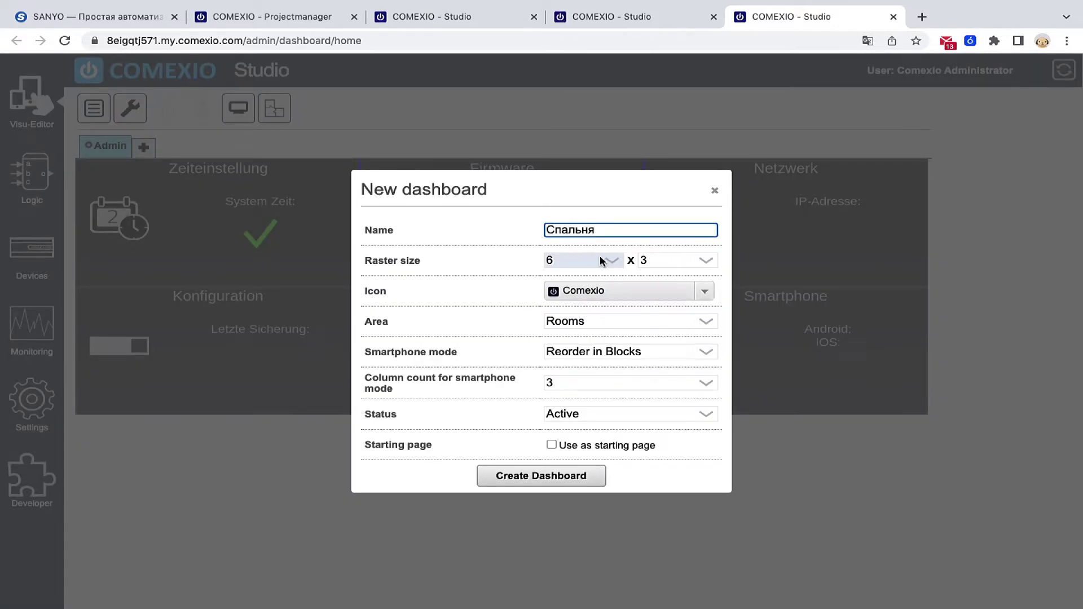
click(540, 485)
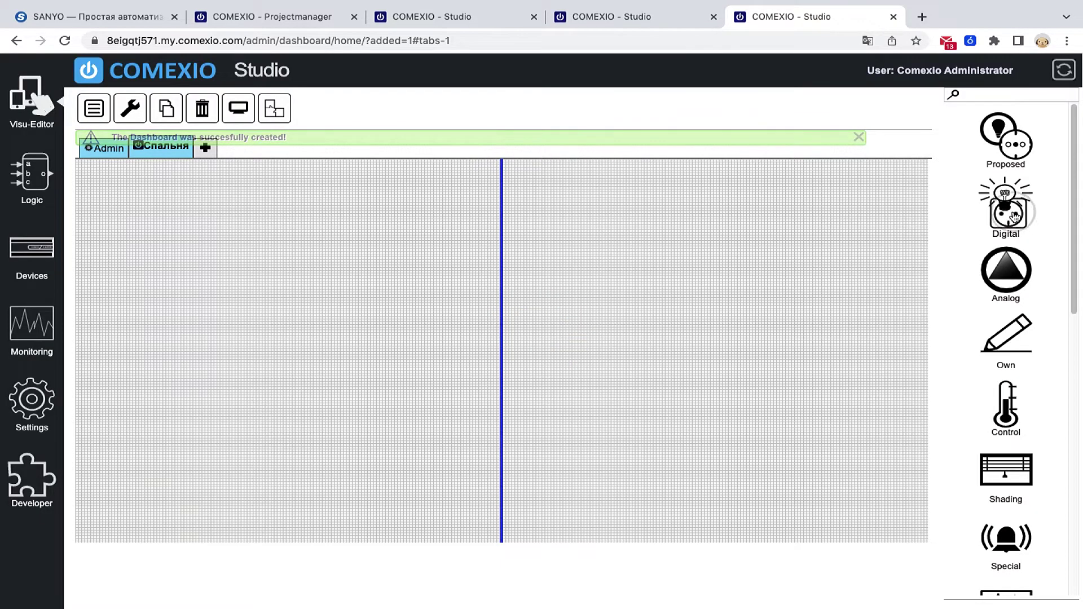
- Place a bulb widget on the Спальня dashboard and search the outputs for q1
click(1013, 217)
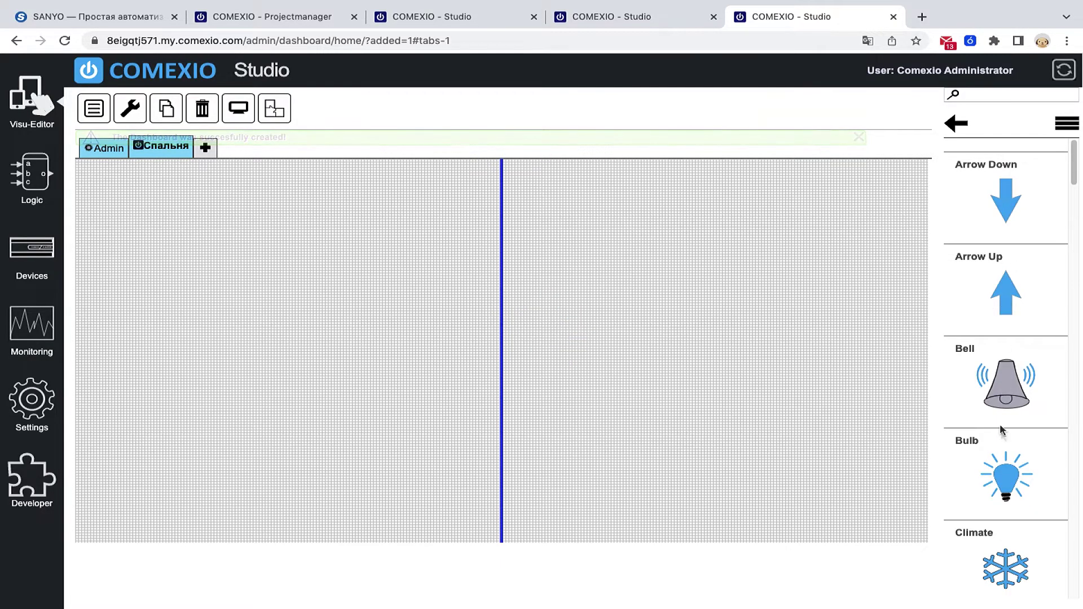
drag(1006, 471, 128, 217)
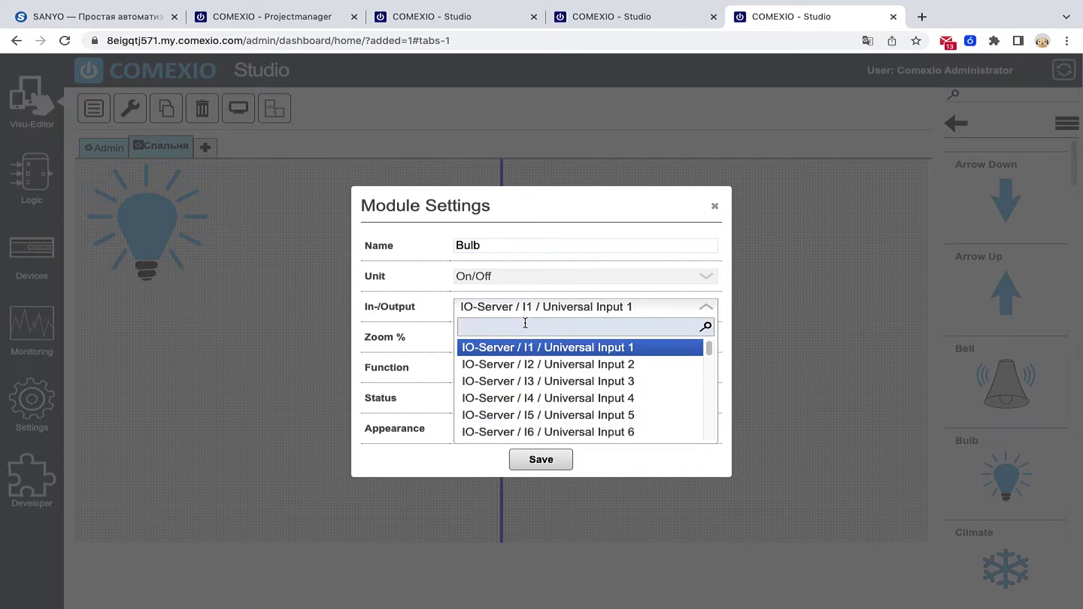
text(й3)
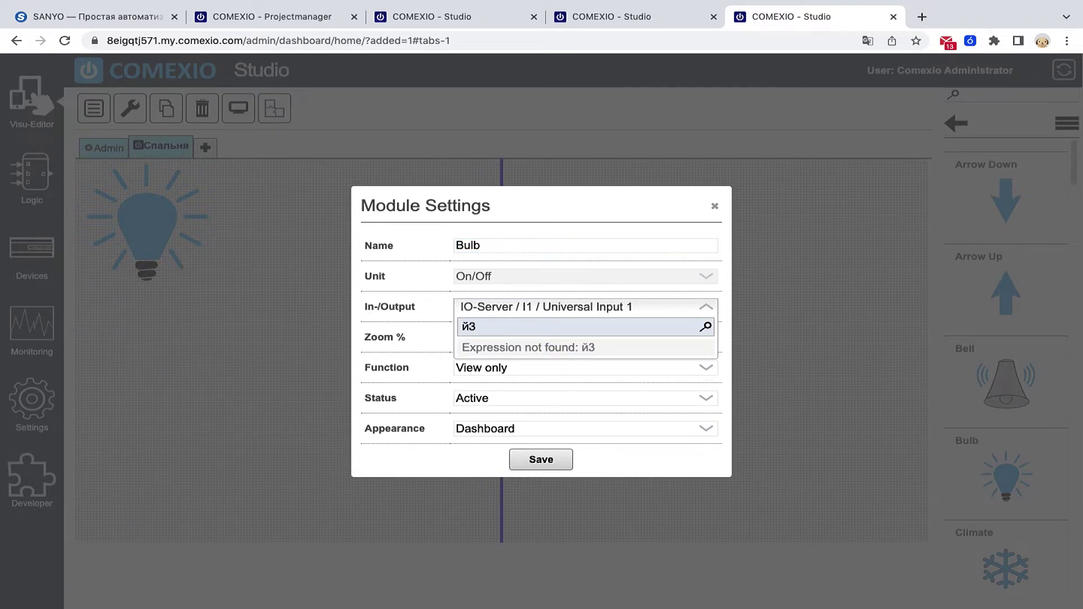
key(BackSpace)
key(BackSpace)
text(q3)
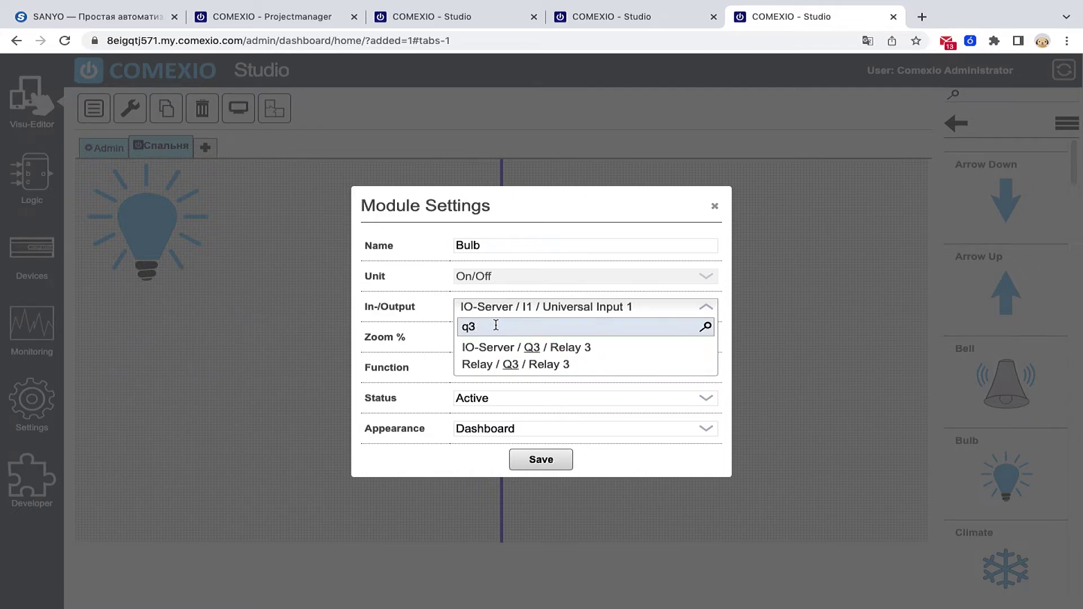
key(BackSpace)
key(BackSpace)
text(q1)
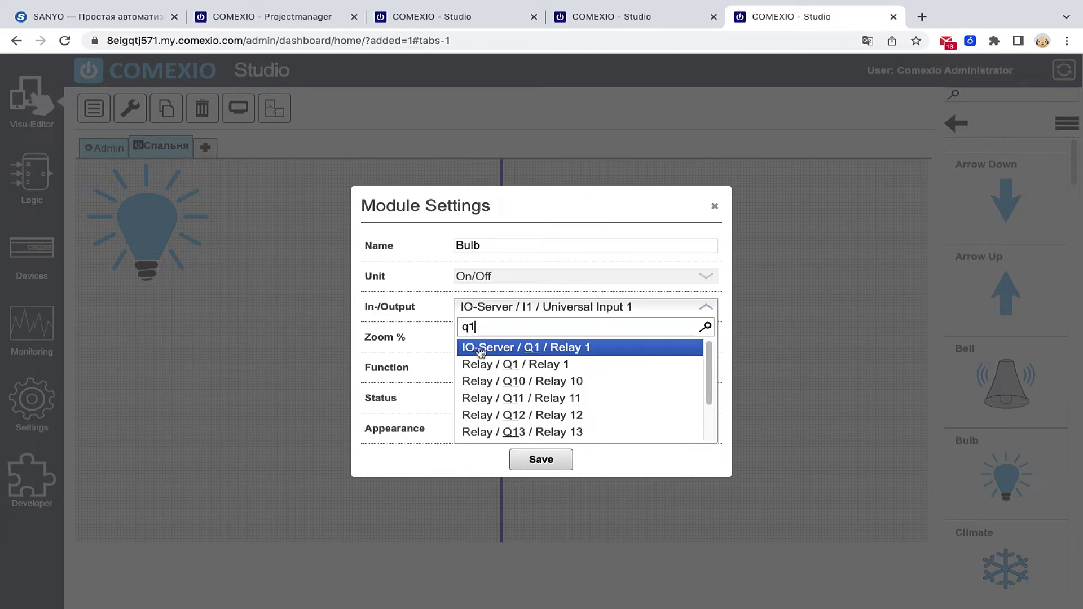
- Bind the bulb to Relay Q1 as Relay 1, save it, and switch it on in the preview
click(479, 365)
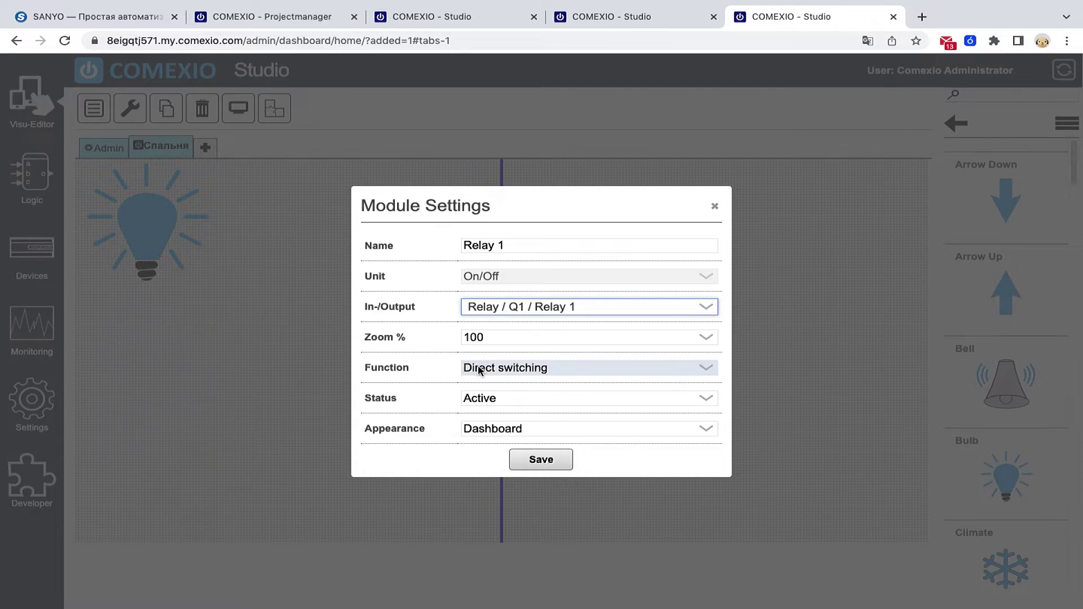
click(540, 461)
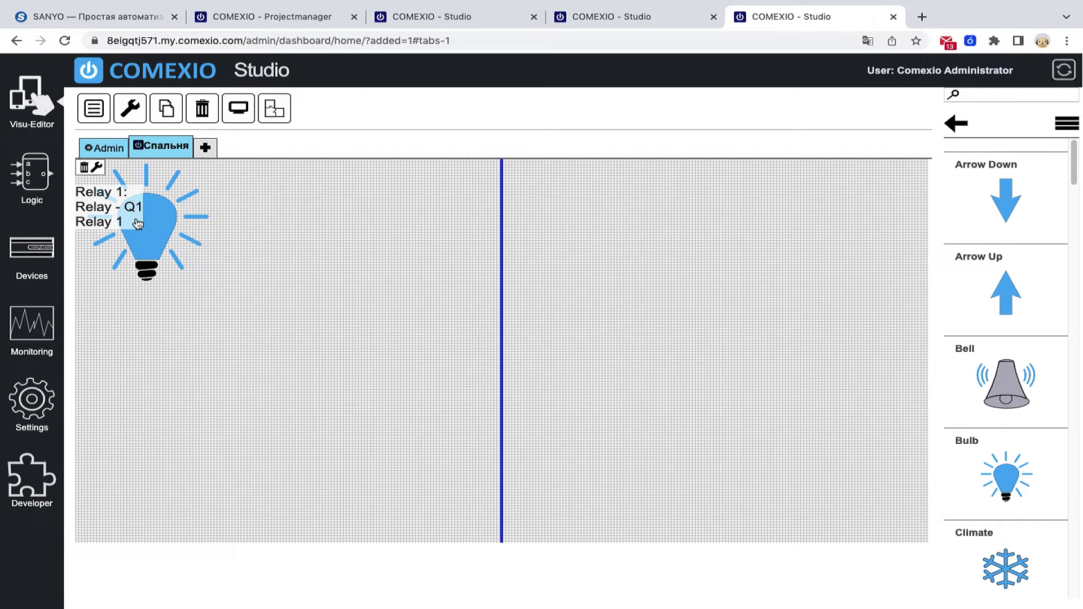
click(241, 120)
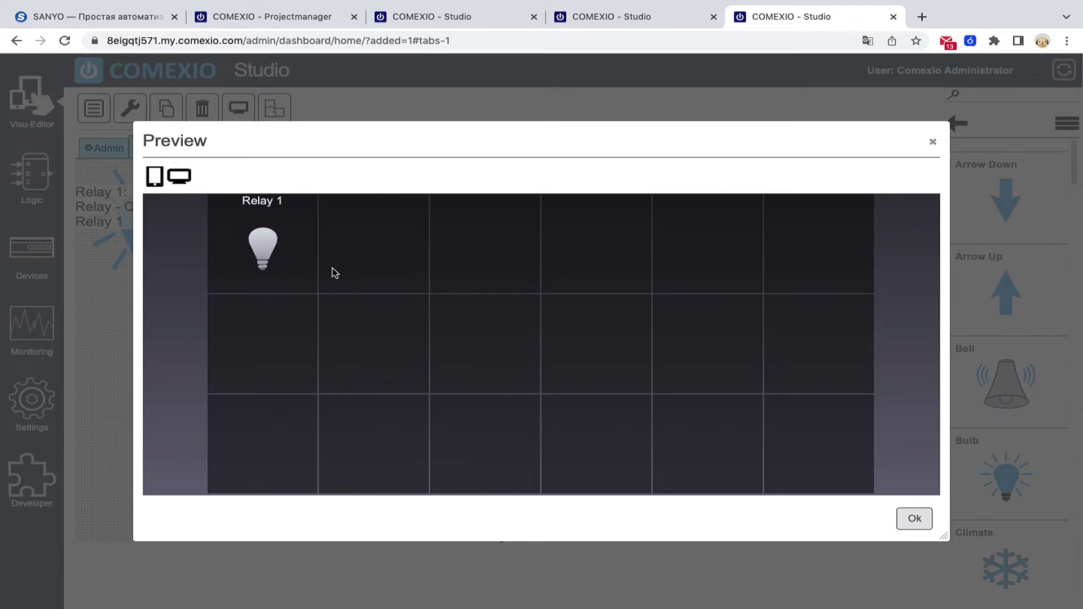
click(263, 251)
- Place the Relay#Q1 block from In- and Outputs onto the Спальня function plan canvas
click(599, 18)
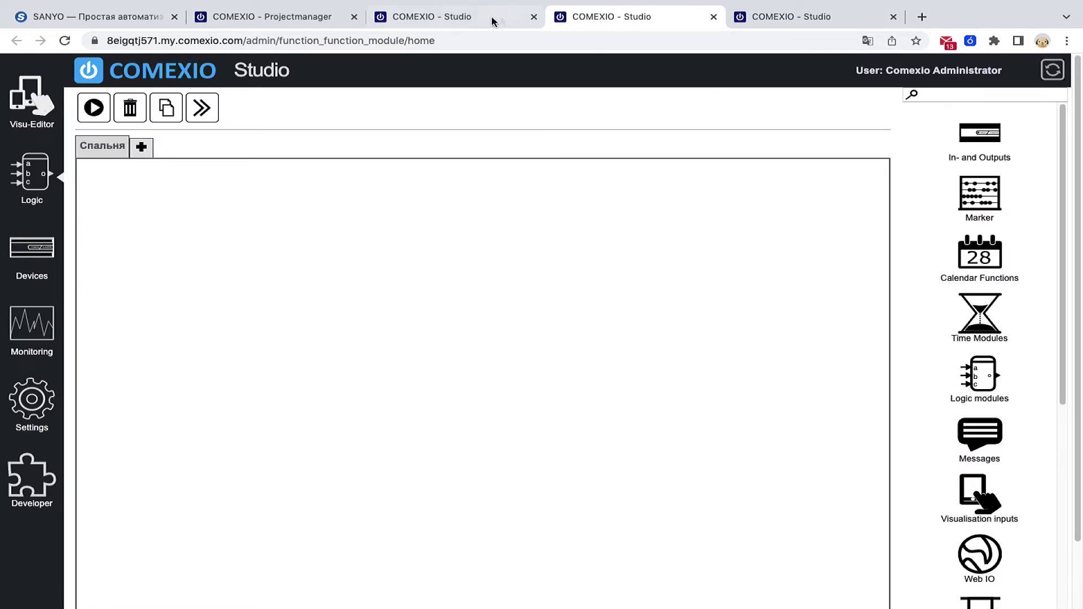
click(985, 149)
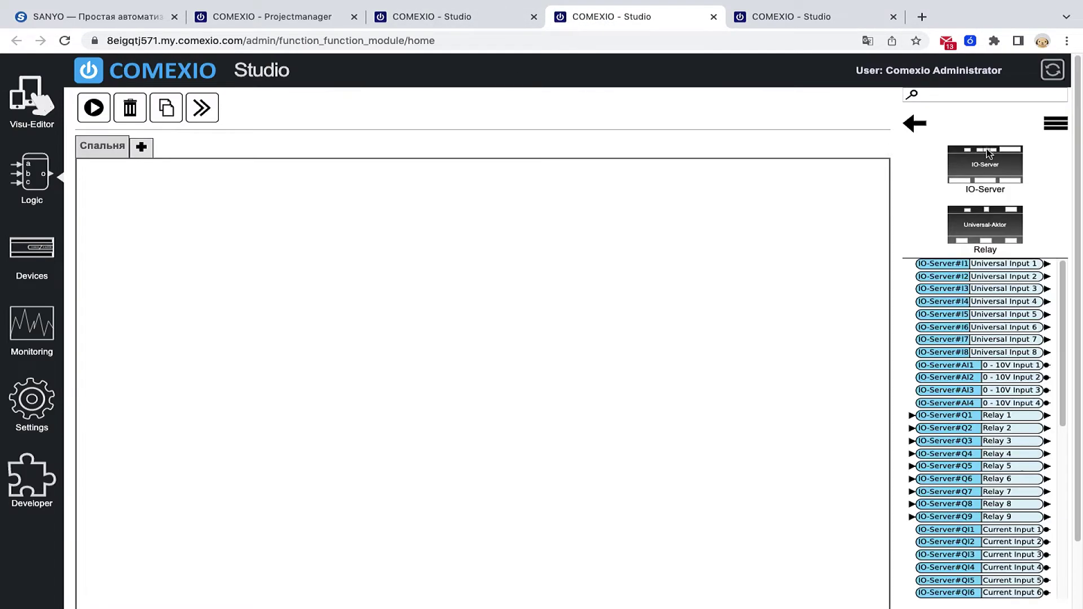
click(991, 232)
drag(996, 144, 338, 265)
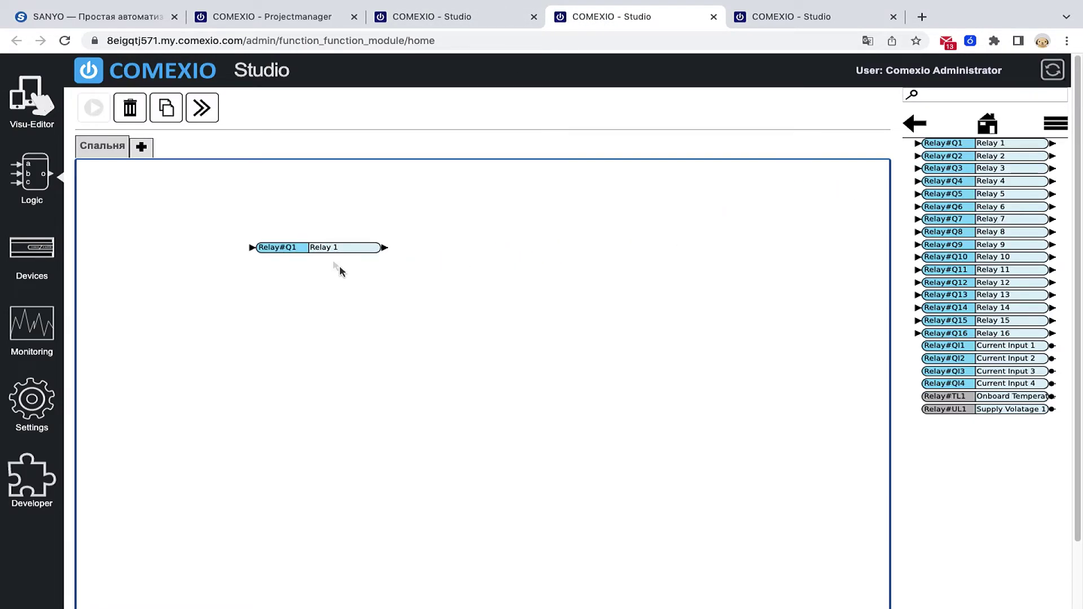
- Add marker M1, wire its output into Relay#Q1, and start running the plan
click(916, 125)
click(916, 125)
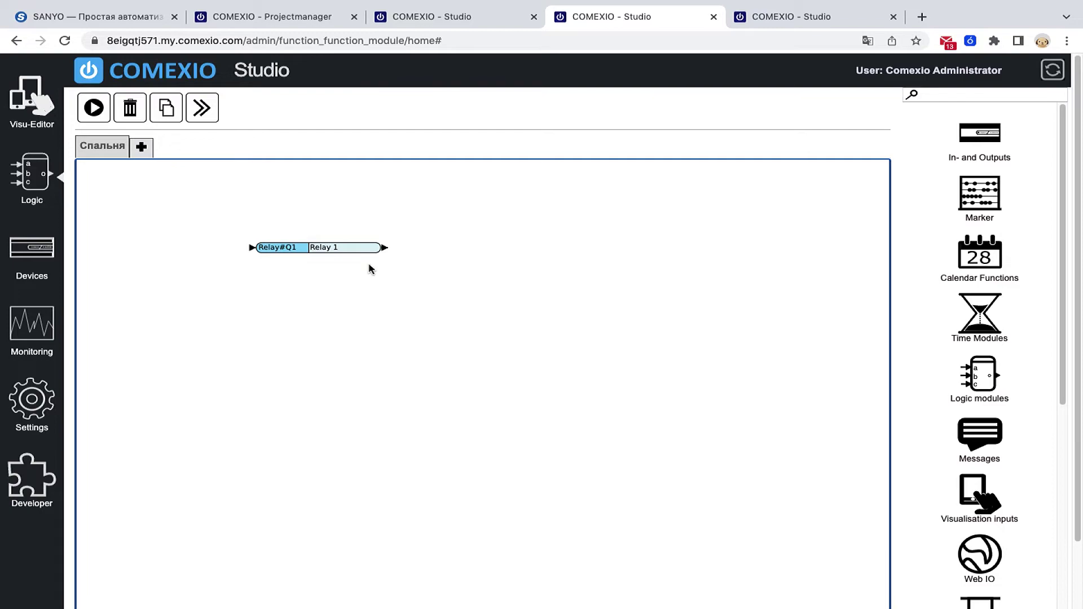
click(976, 197)
drag(970, 143, 174, 252)
drag(315, 250, 343, 247)
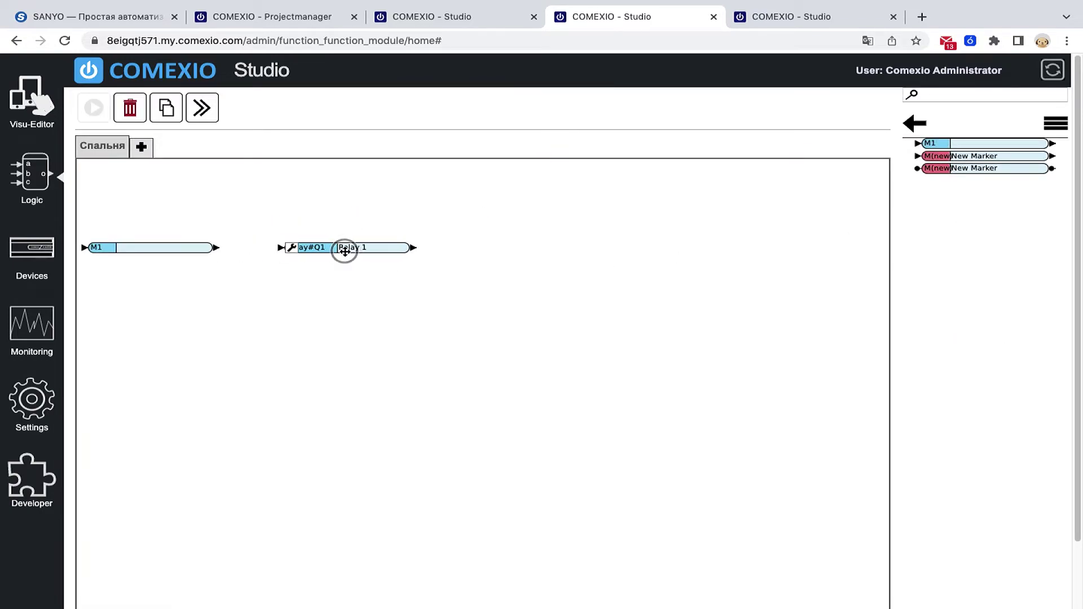
drag(217, 248, 280, 248)
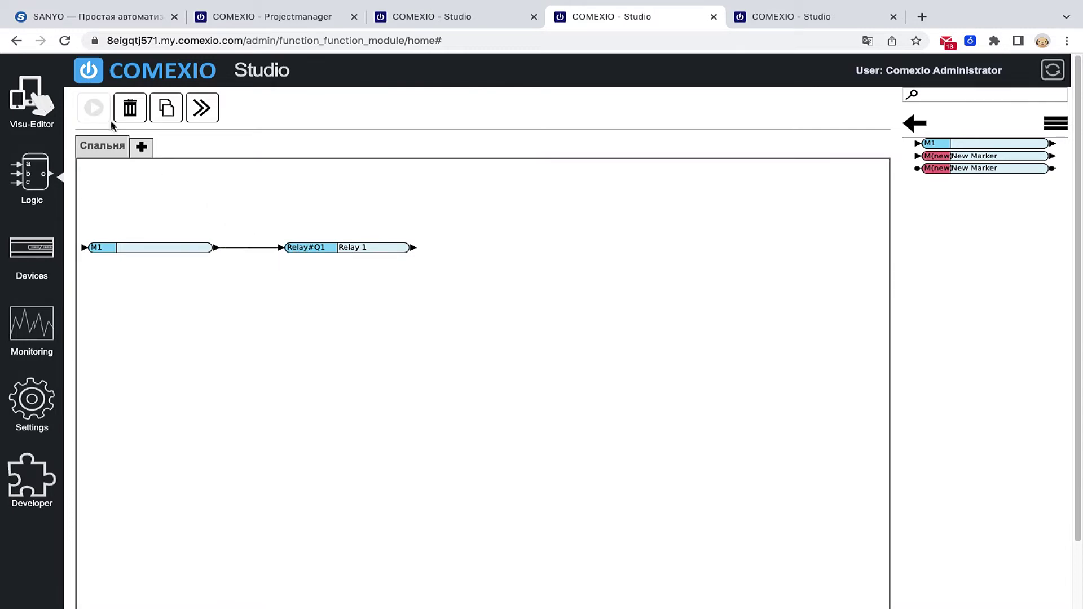
click(93, 108)
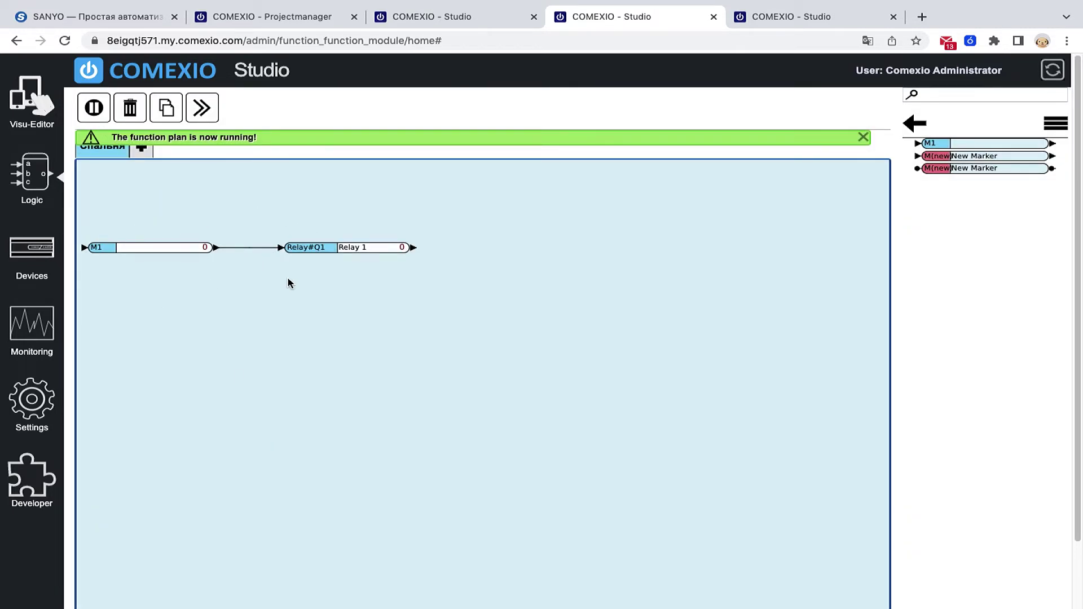
- Switch marker M1 to 1 and verify Relay Q1 reads on in the preview and devices list
click(100, 248)
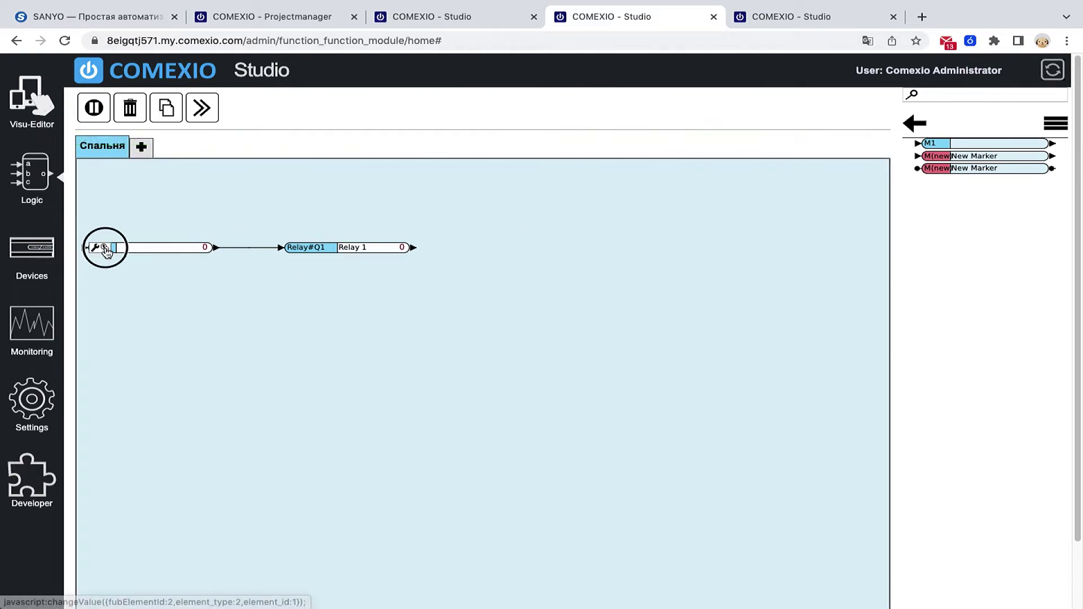
click(107, 252)
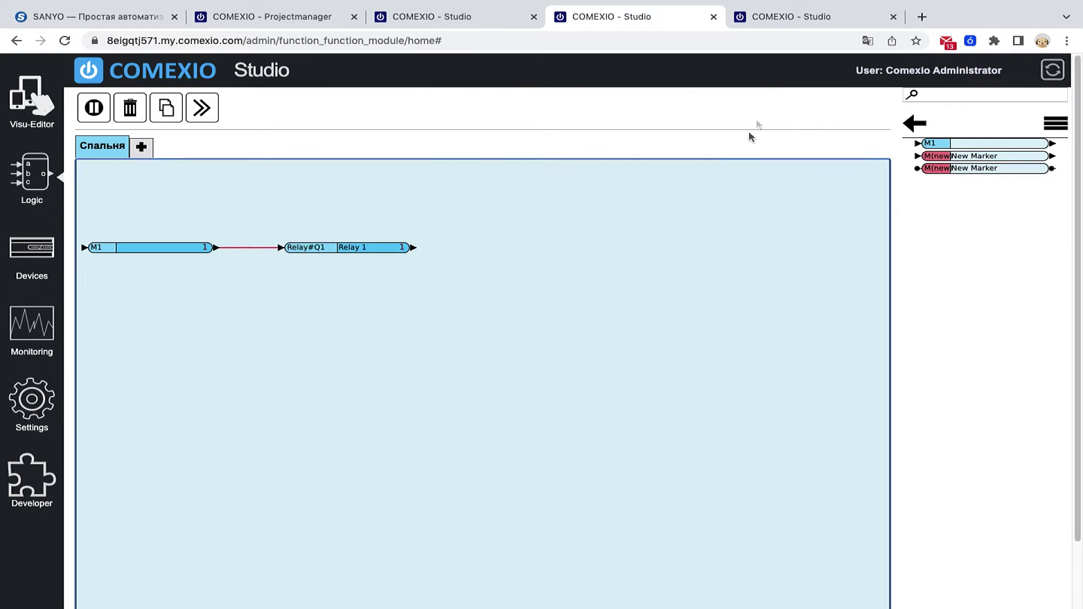
click(782, 23)
click(424, 15)
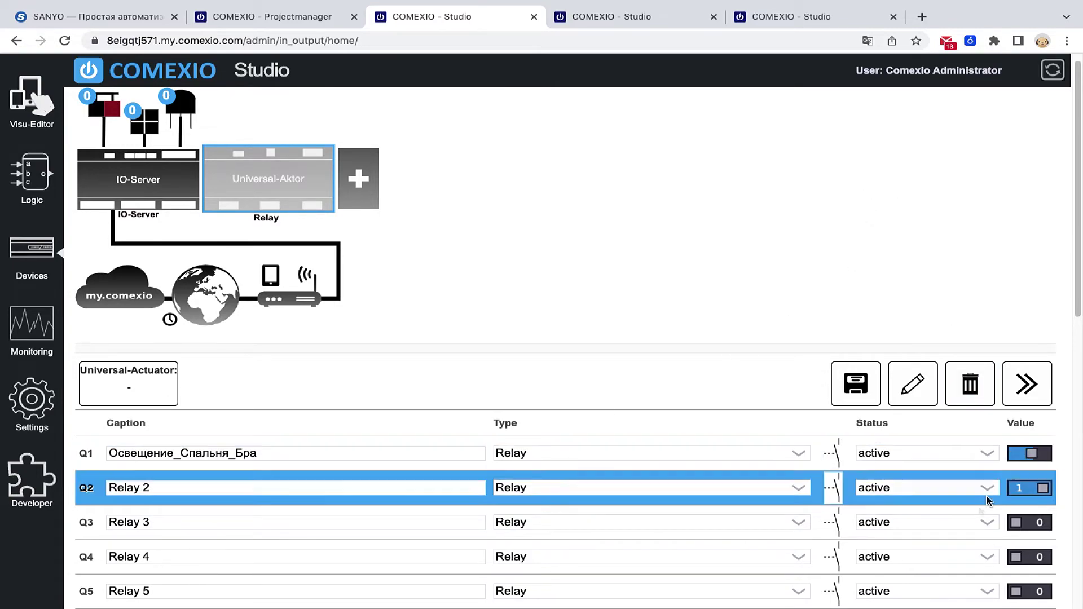
click(637, 17)
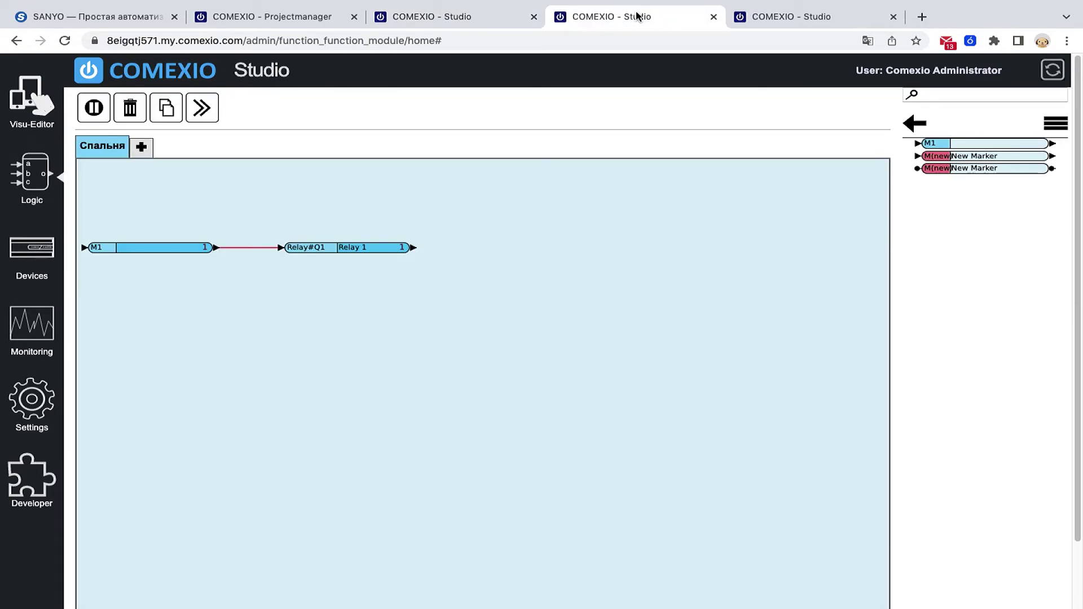
click(922, 17)
- Browse the other server's Overview and Спальня dashboards, then open its Studio devices page
click(590, 401)
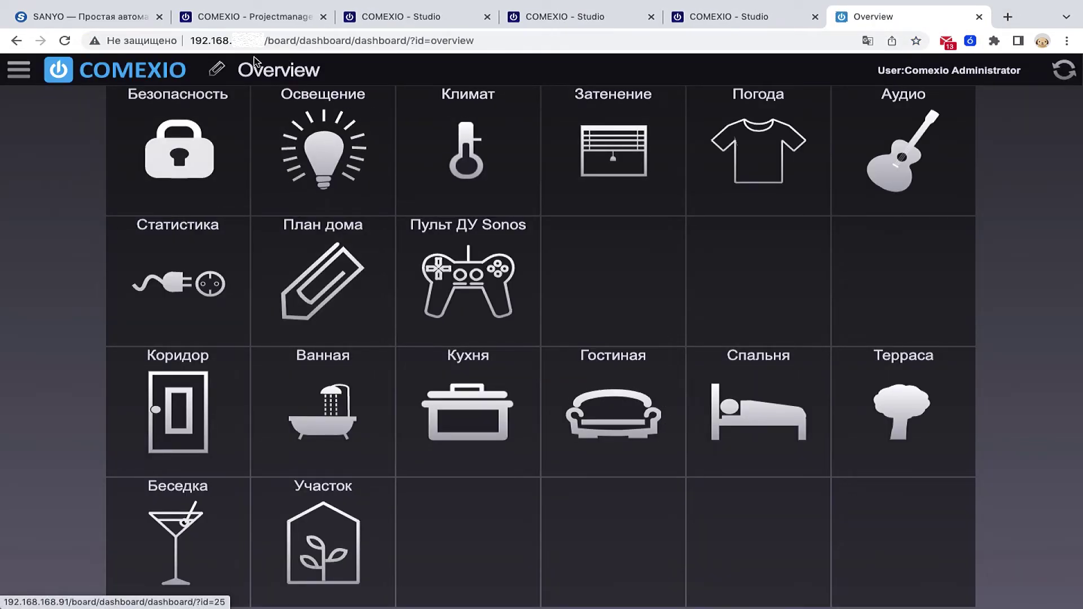
click(260, 45)
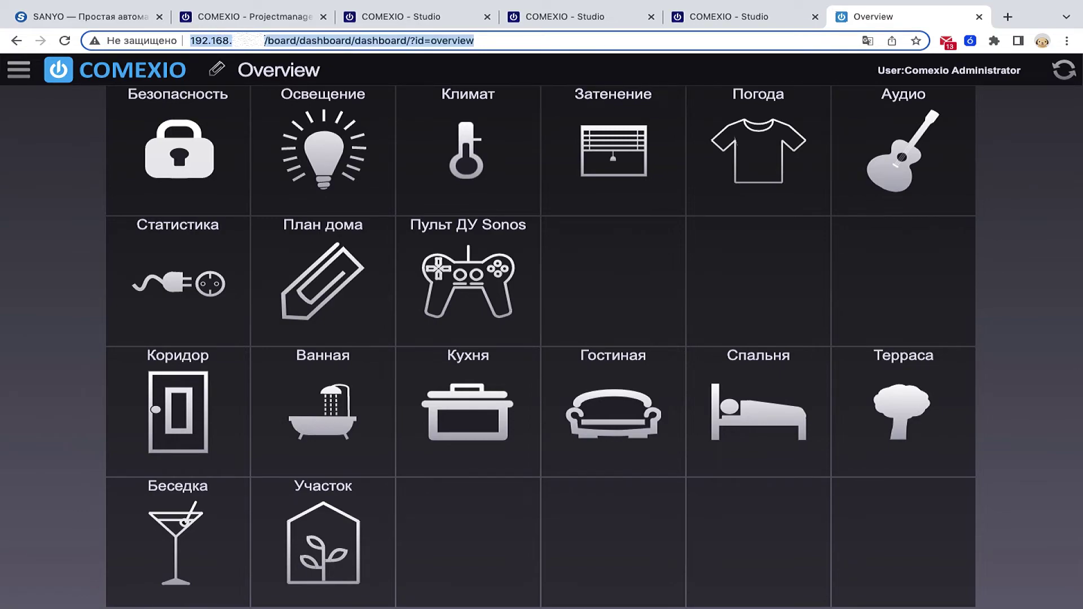
click(265, 43)
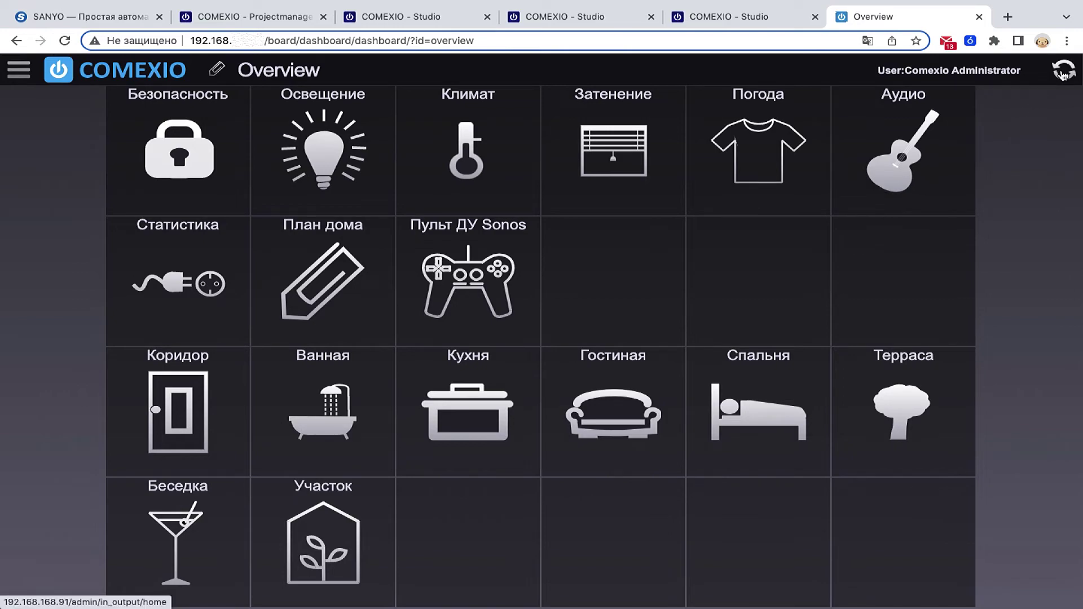
click(752, 412)
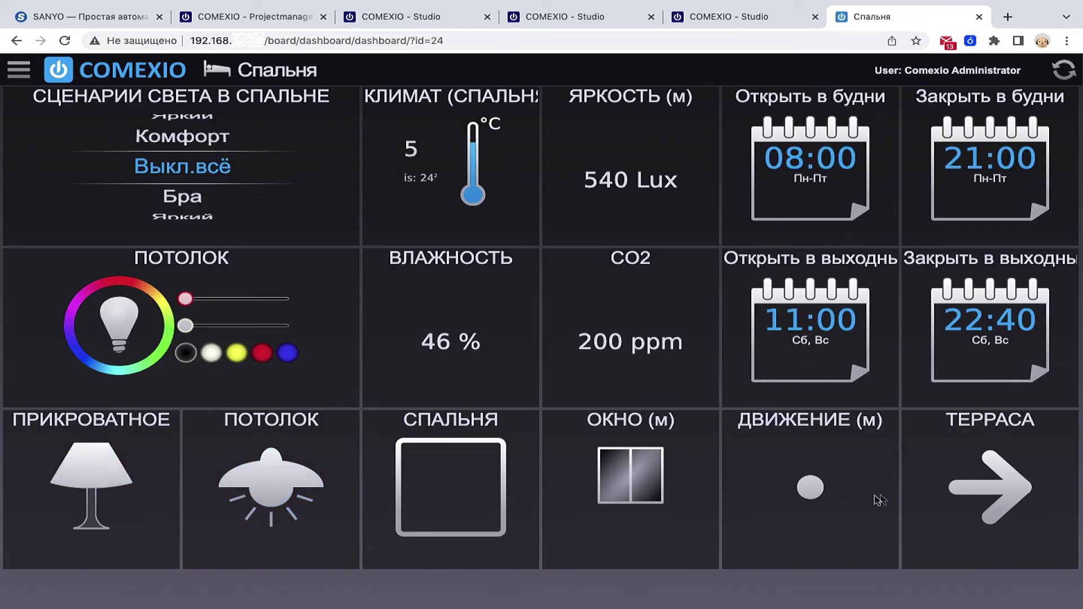
click(1062, 74)
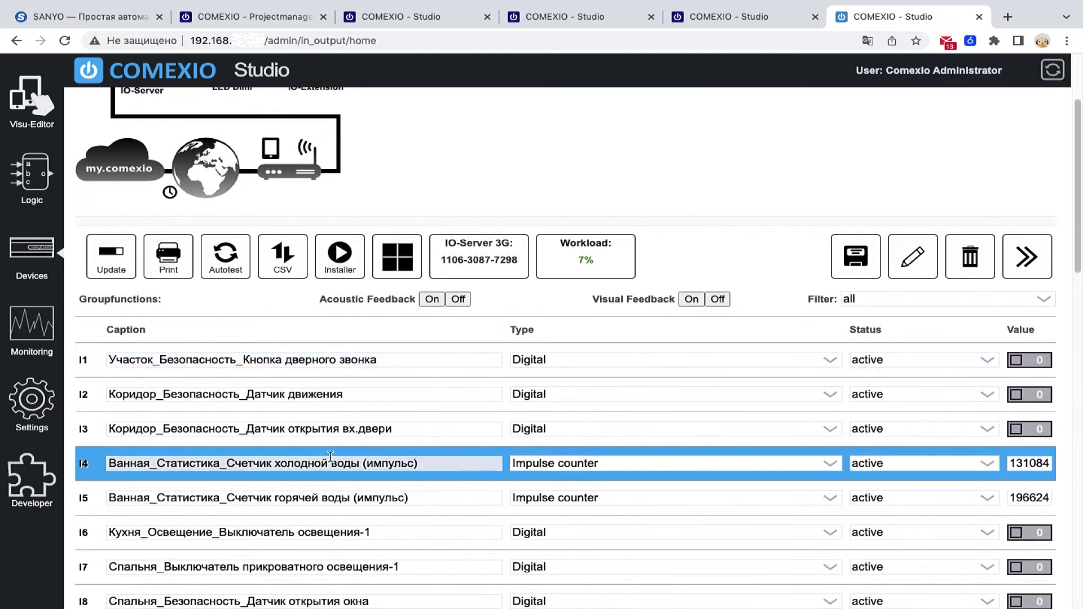
- Inspect the demo server's LED Dimmer and IO-Extension channel lists, then open its Logic page
click(235, 197)
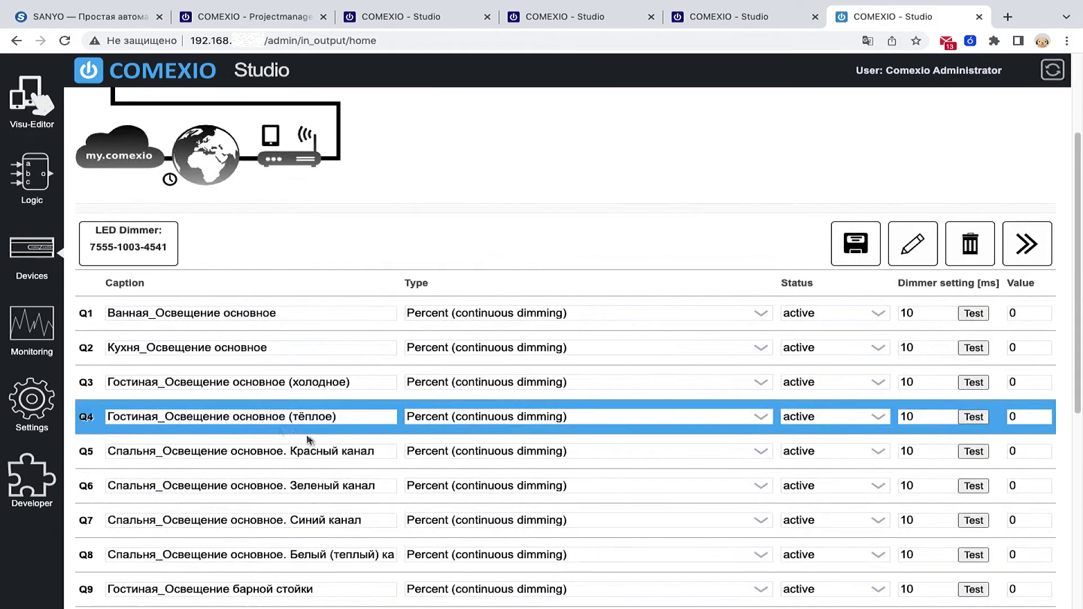
click(299, 198)
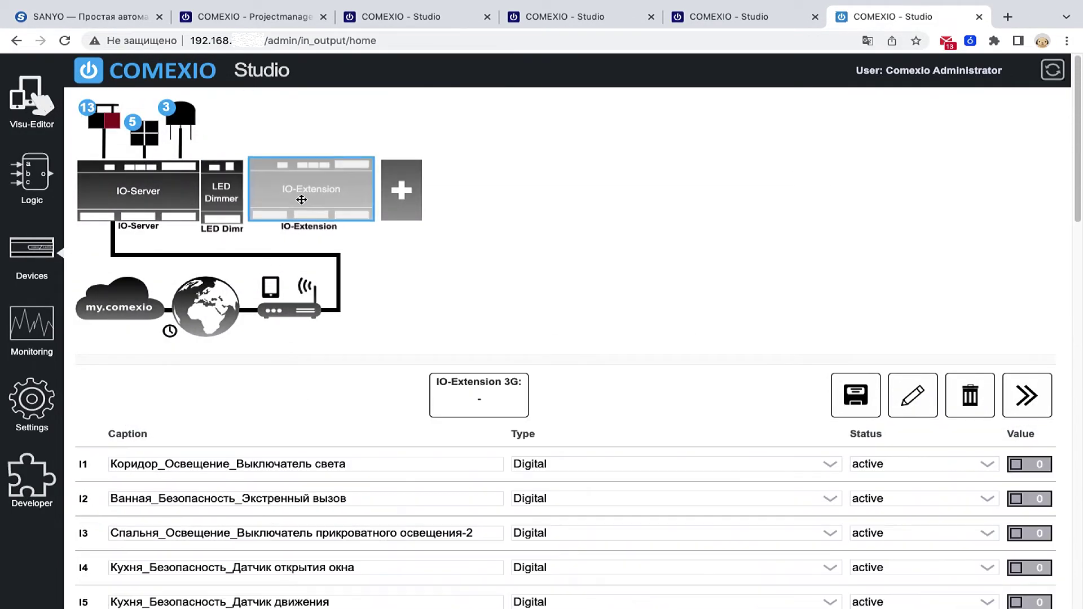
scroll(288, 525, down, 7)
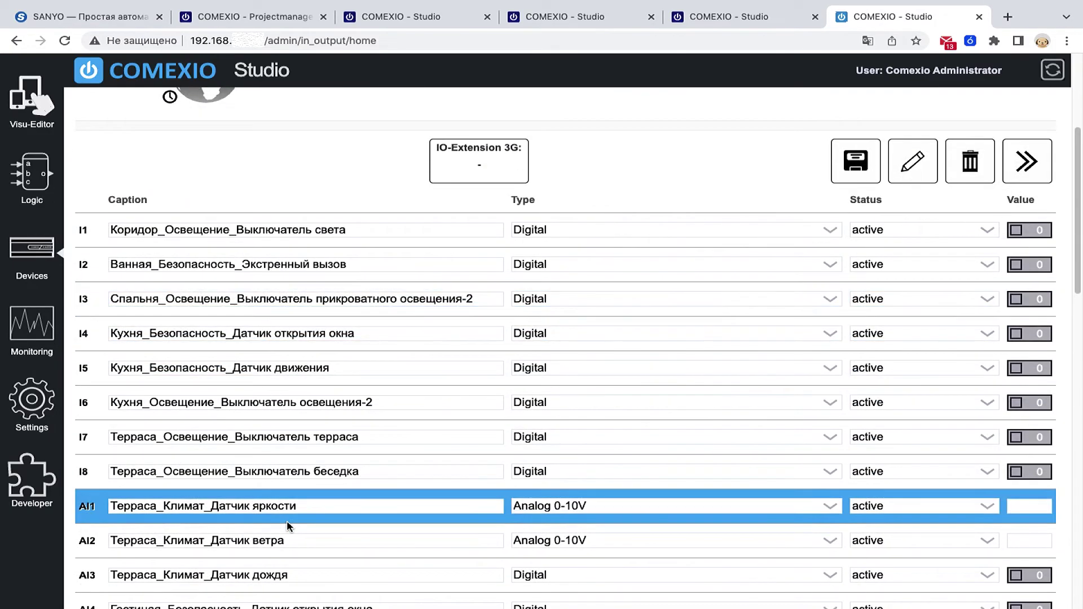
scroll(288, 525, up, 6)
scroll(288, 525, up, 1)
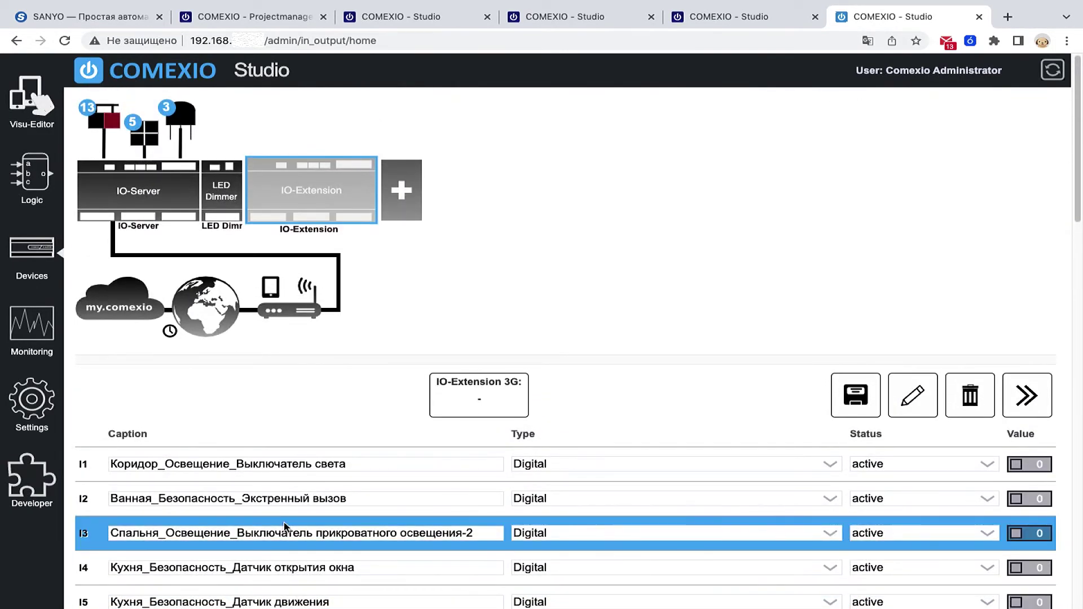
click(35, 174)
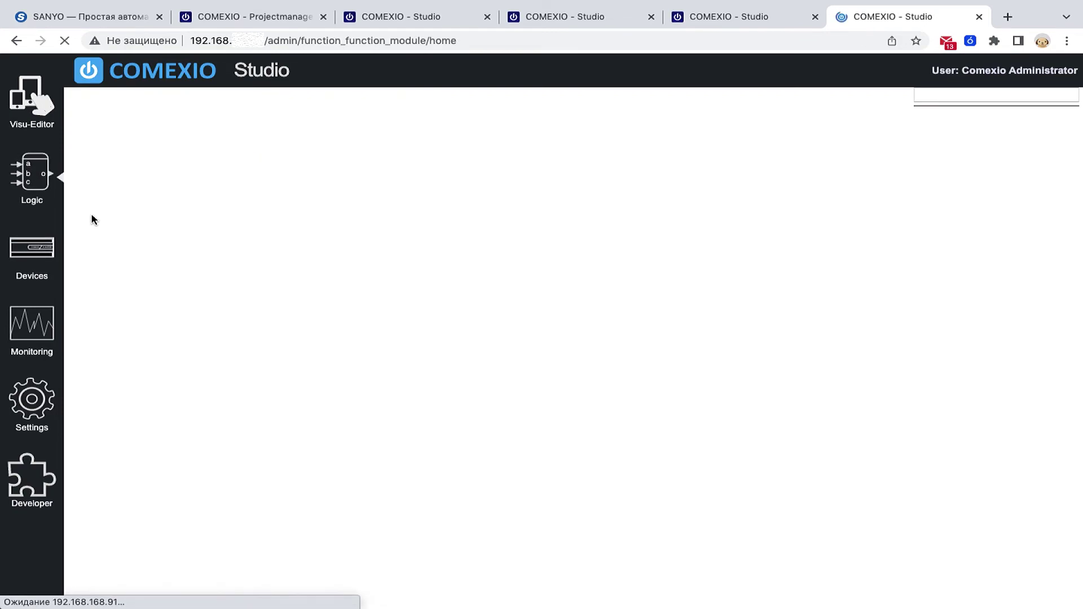